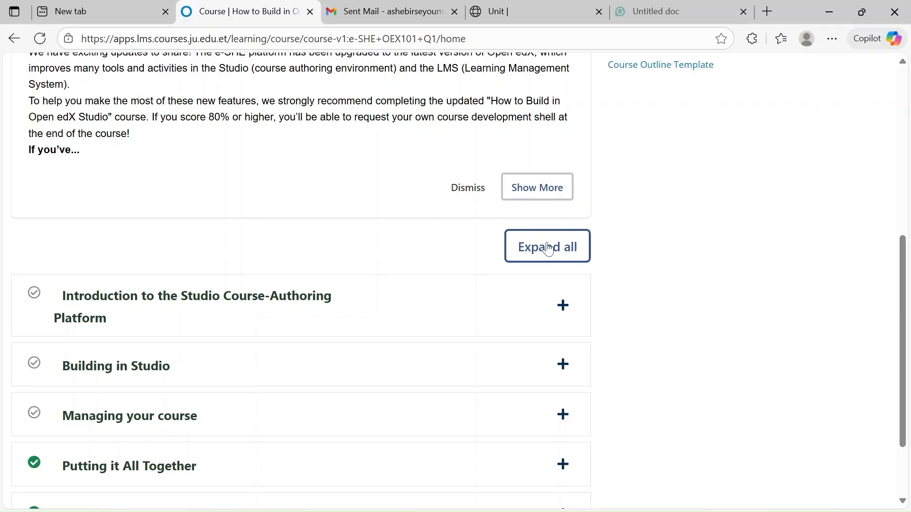
# Step: Expand all sections of the Open edX Studio training course outline and look through their lessons
pyautogui.click(549, 248)
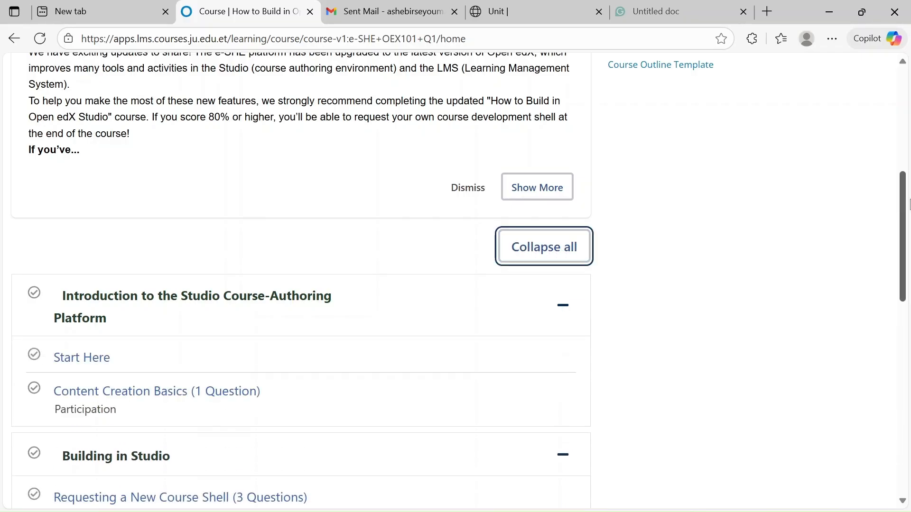
pyautogui.moveTo(907, 210); pyautogui.dragTo(908, 393)
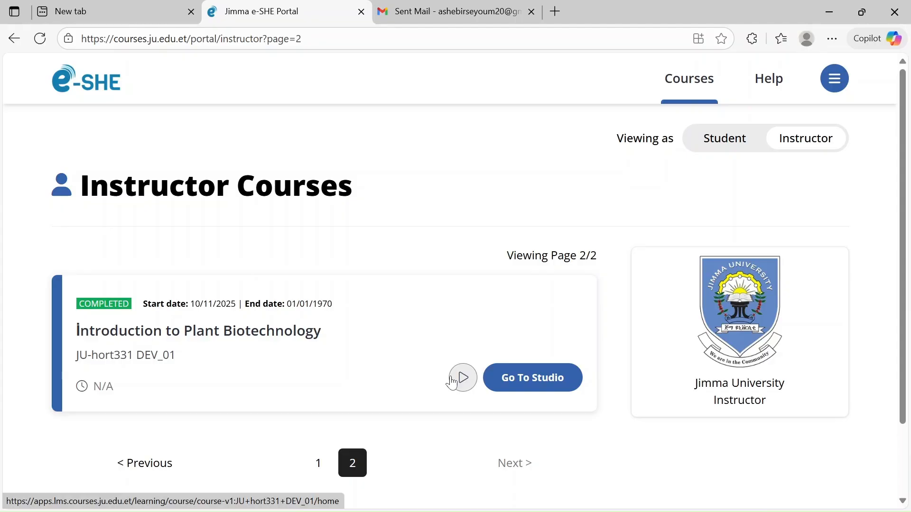
# Step: Open the "Introduction to Plant Biotechnology" course in Studio and review its content, settings and tools options
pyautogui.click(535, 386)
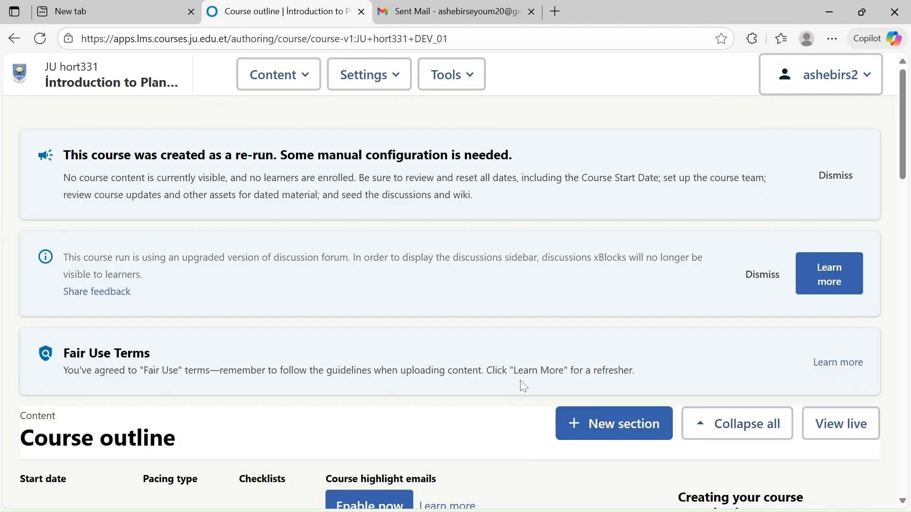
pyautogui.click(308, 84)
pyautogui.click(406, 81)
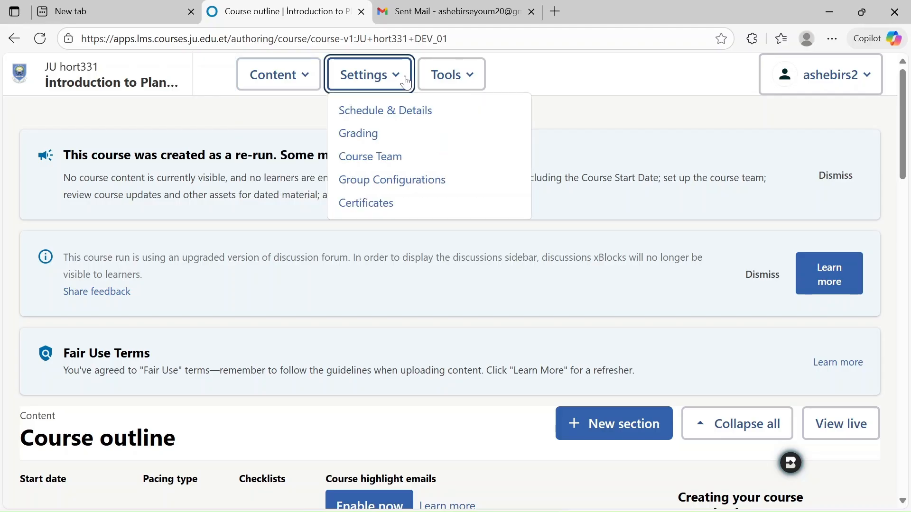
pyautogui.click(467, 81)
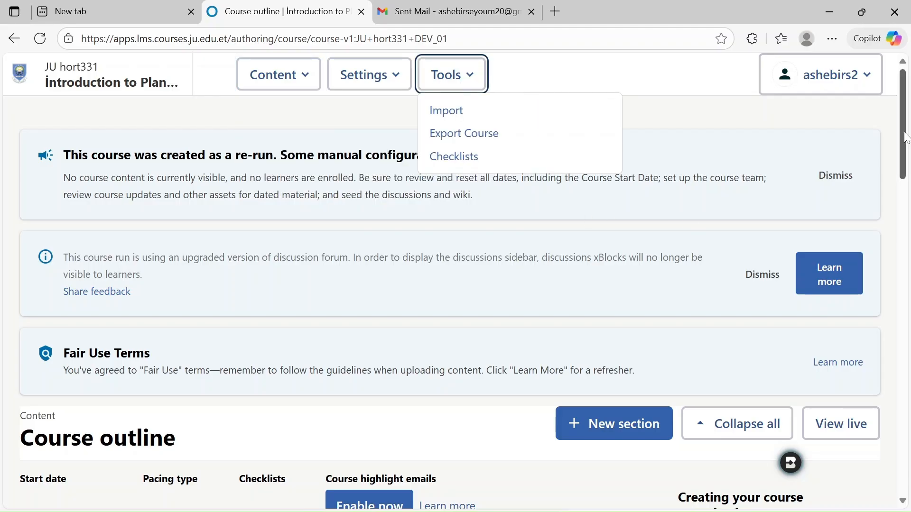
pyautogui.moveTo(906, 138); pyautogui.dragTo(908, 192)
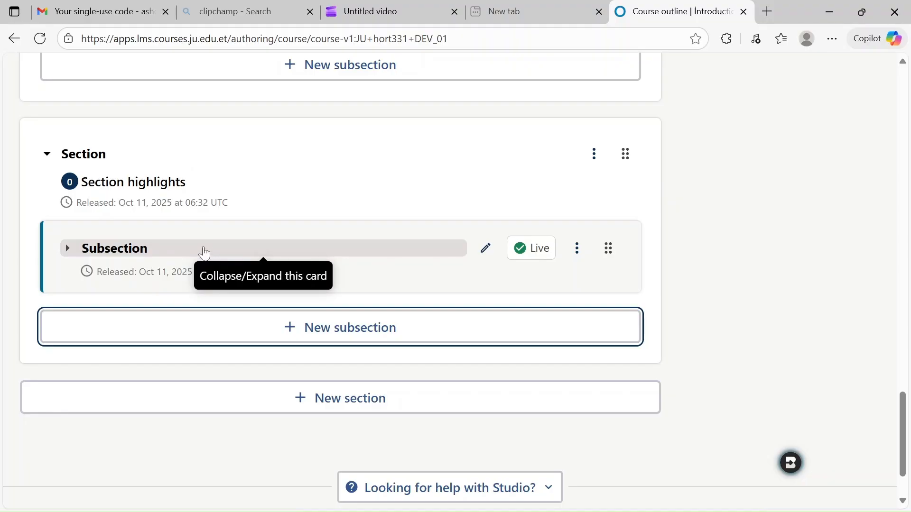
# Step: Add a unit to the subsection of the last section and name that section "Introduction to basic biology"
pyautogui.click(204, 254)
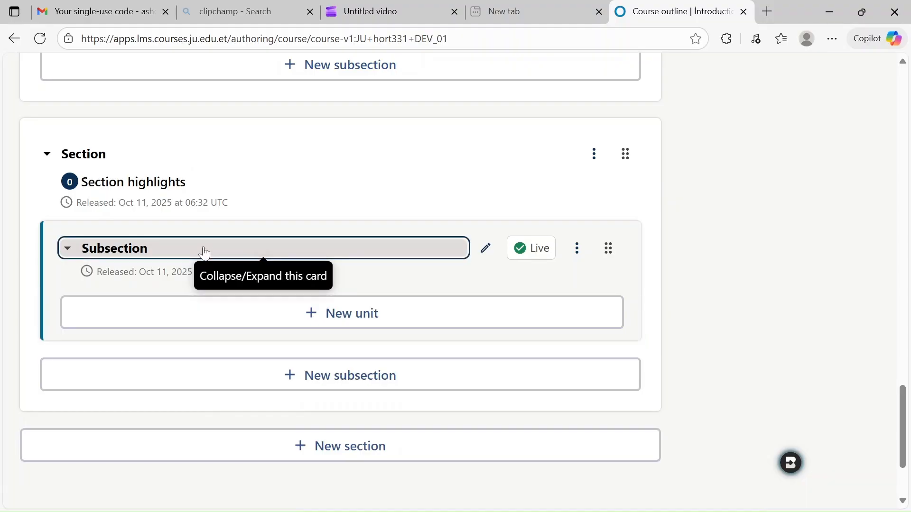
pyautogui.click(345, 327)
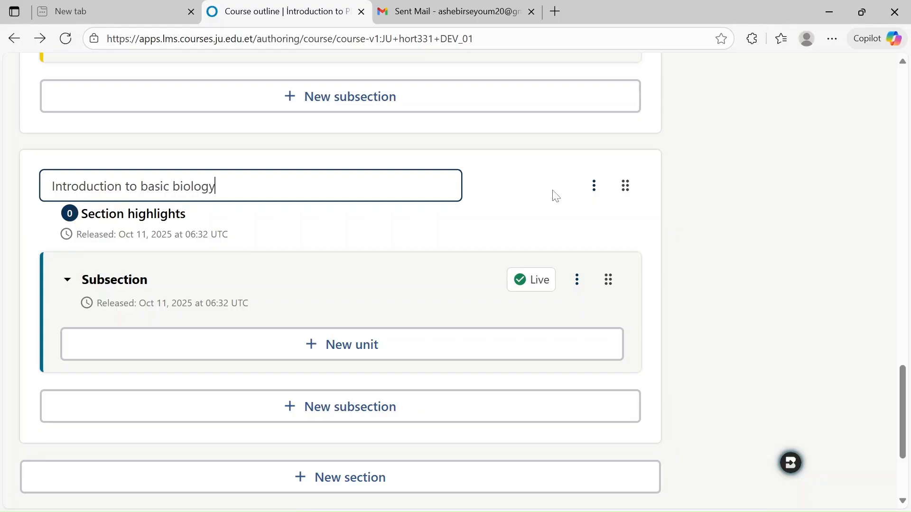
pyautogui.press('Return')
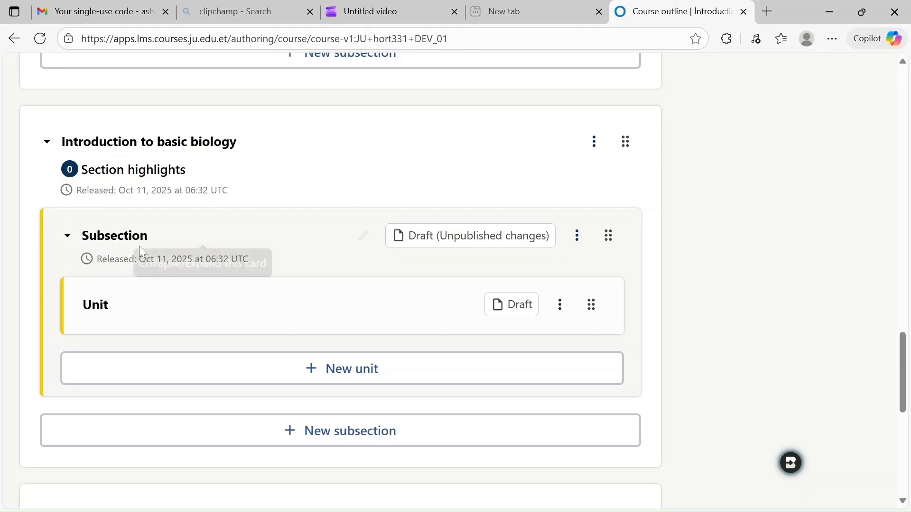
# Step: Rename the subsection under "Introduction to basic biology" as "what is biology"
pyautogui.click(363, 236)
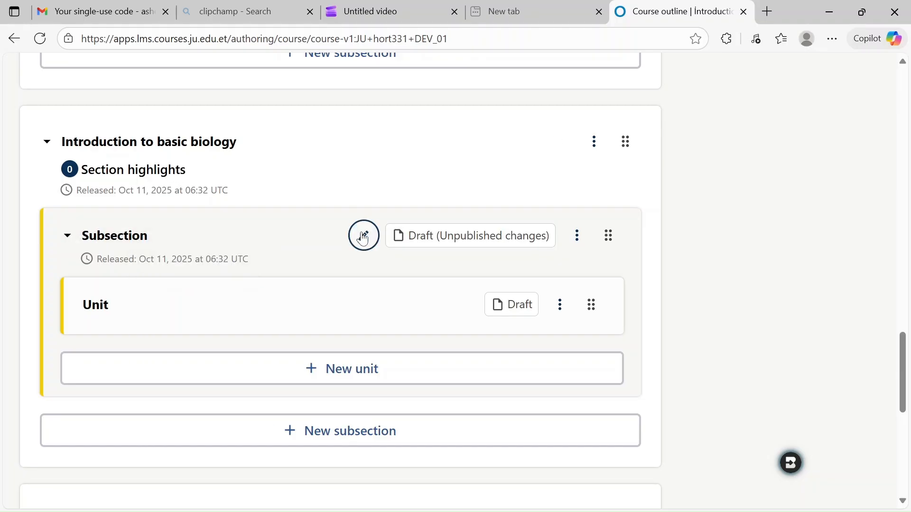
pyautogui.press('BackSpace')
pyautogui.press('BackSpace')
pyautogui.press('BackSpace')
pyautogui.press('BackSpace')
pyautogui.press('BackSpace')
pyautogui.press('BackSpace')
pyautogui.press('BackSpace')
pyautogui.press('BackSpace')
pyautogui.press('BackSpace')
pyautogui.press('BackSpace')
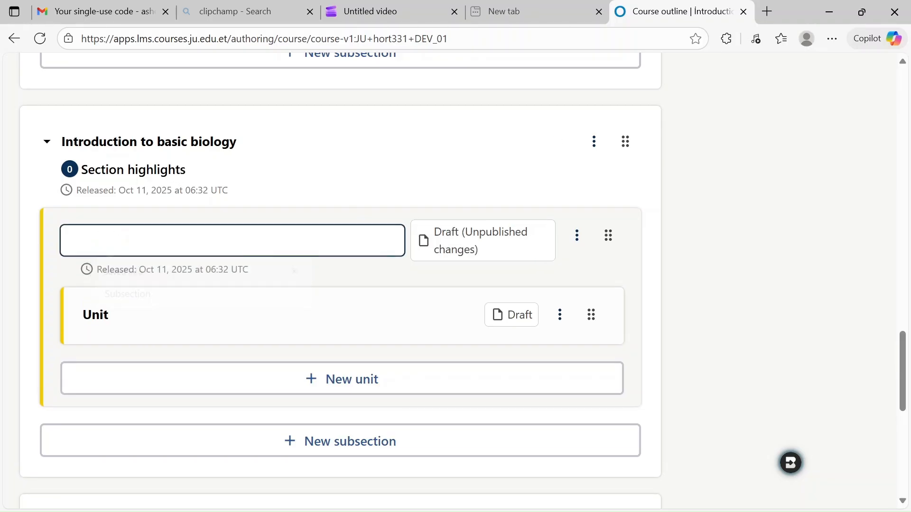
pyautogui.write('what')
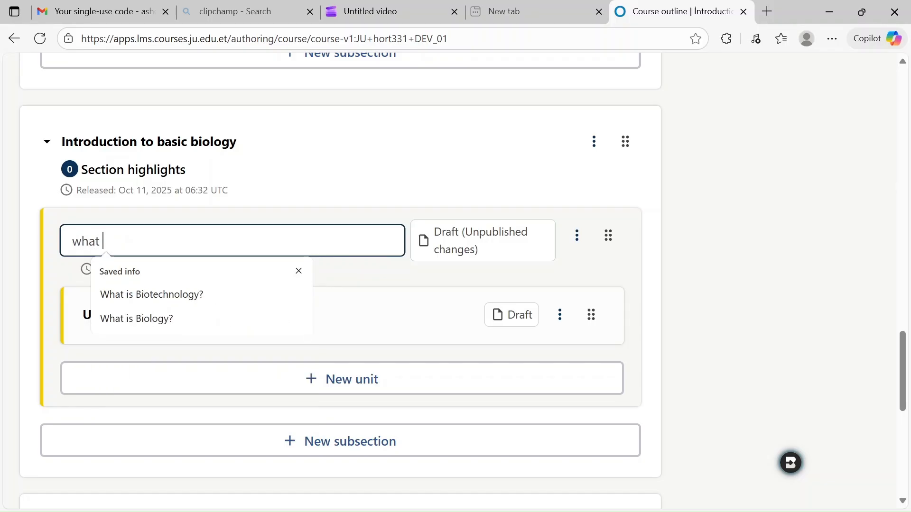
pyautogui.write(' is biology')
pyautogui.press('Return')
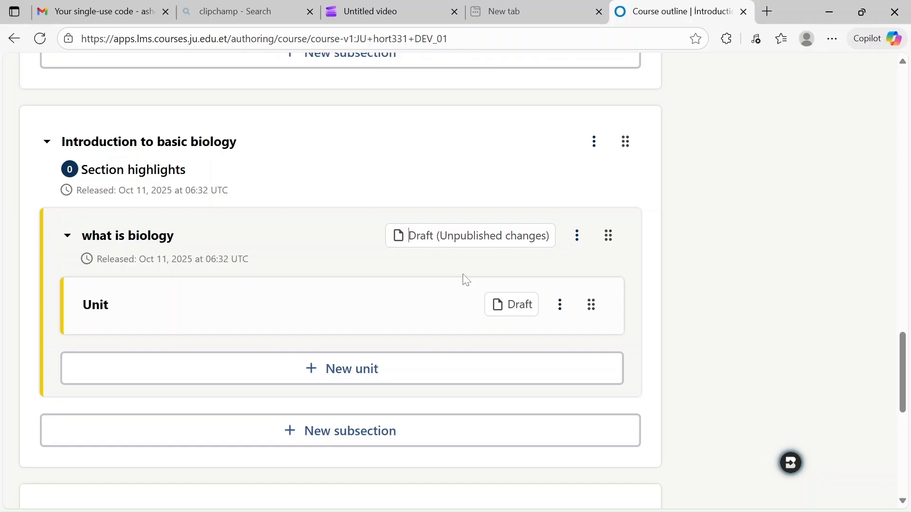
# Step: Rename the draft unit in the "Introduction to basic biology" section as "definition of biology"
pyautogui.click(463, 304)
pyautogui.click(467, 305)
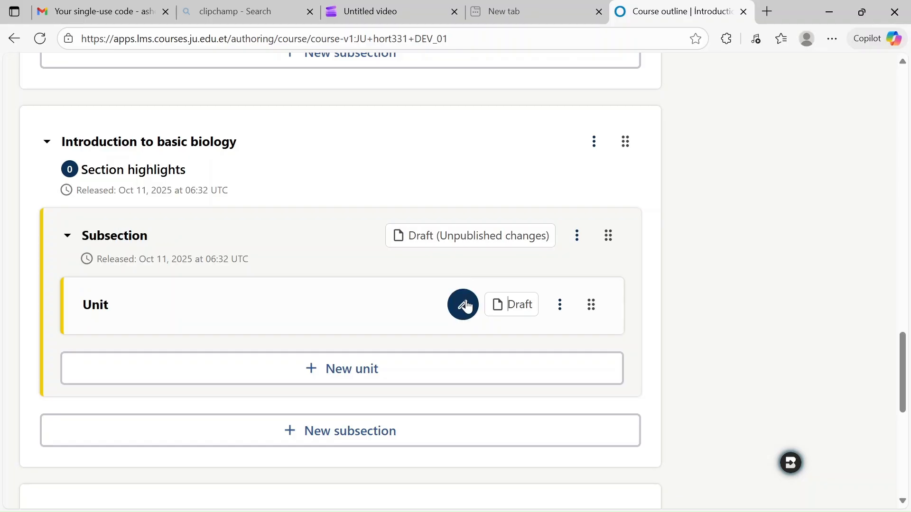
pyautogui.click(467, 306)
pyautogui.press('BackSpace')
pyautogui.press('BackSpace')
pyautogui.press('BackSpace')
pyautogui.press('BackSpace')
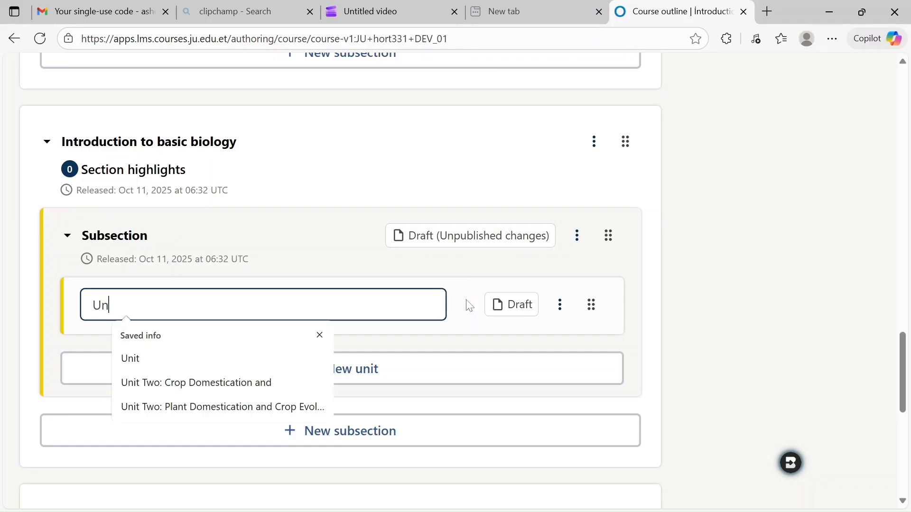
pyautogui.write('definition of biology')
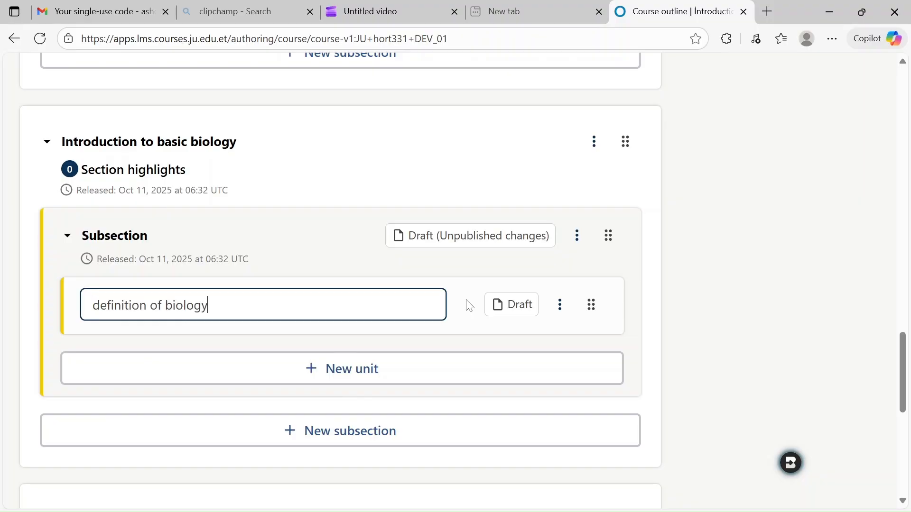
pyautogui.click(456, 331)
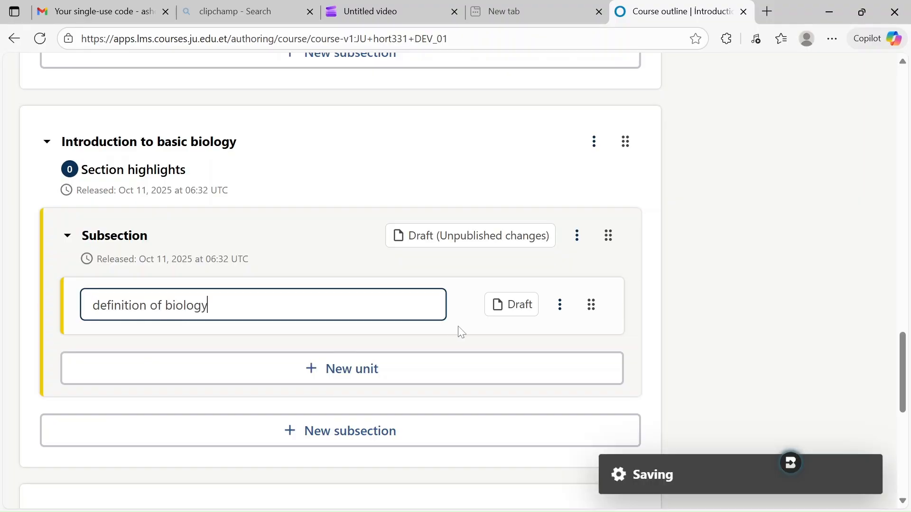
# Step: Open the "definition of biology" unit and add a plain Text component to it
pyautogui.click(251, 314)
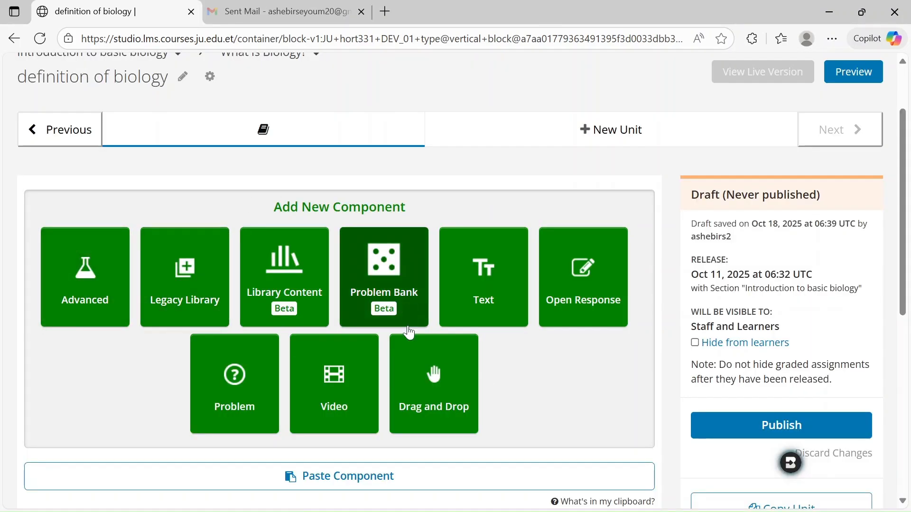
pyautogui.click(493, 292)
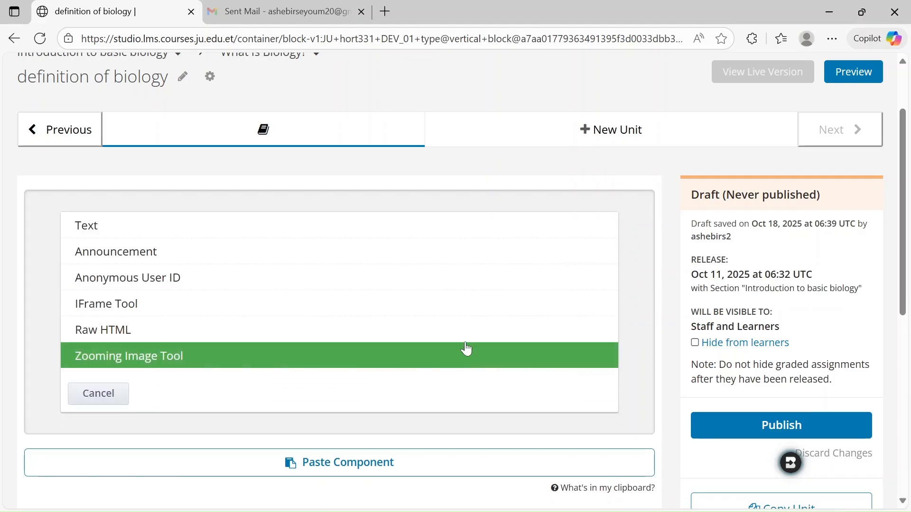
pyautogui.click(279, 235)
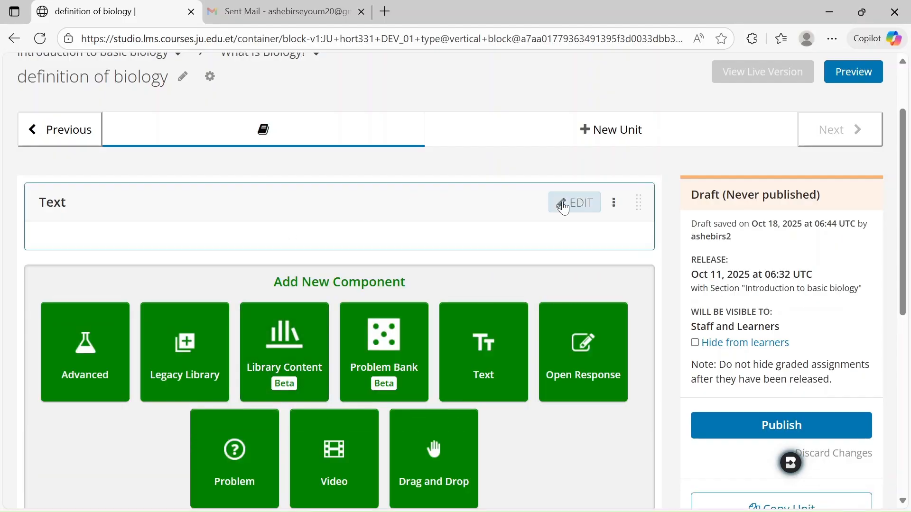
# Step: Fill the Text component with the line "What is biology?" and a paragraph defining biology as the study of living things
pyautogui.click(572, 205)
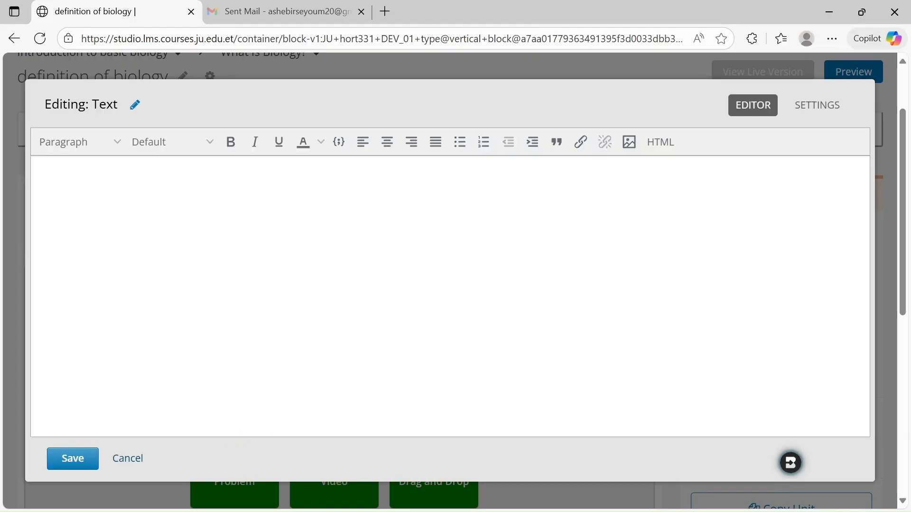
pyautogui.write('What is biology? Biology, study of living things and their vital processes. The field deals with all the physicochemical aspects of life. The modern tendency toward cross-disciplinary research and the unification of scientific knowledge and investigation from different fields has resulted in significant overlap of the field of biology with other scientific disciplines.')
pyautogui.click(70, 224)
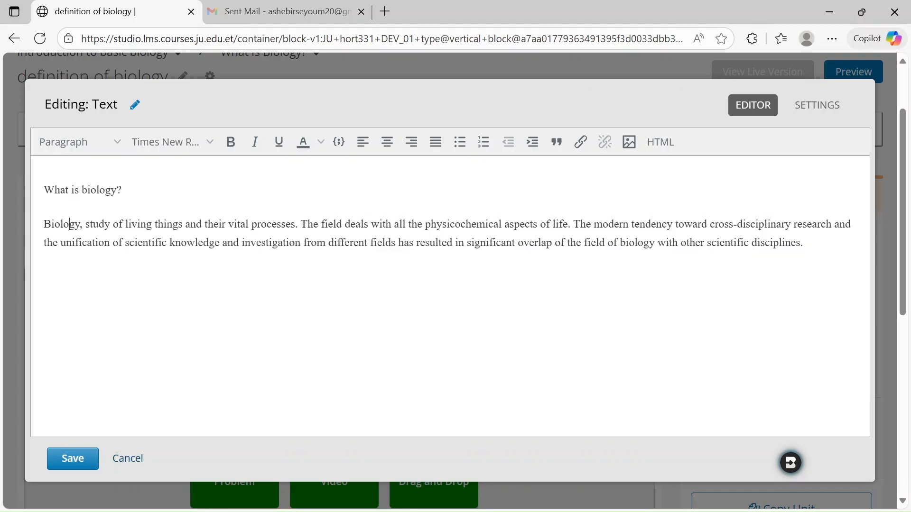
# Step: Colour the "What is biology?" line yellow
pyautogui.moveTo(121, 190); pyautogui.dragTo(43, 190)
pyautogui.click(313, 147)
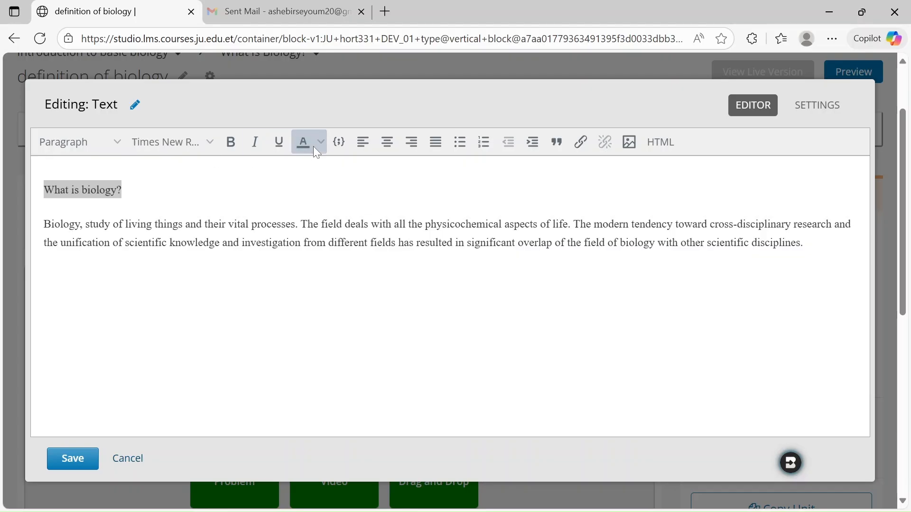
pyautogui.click(320, 148)
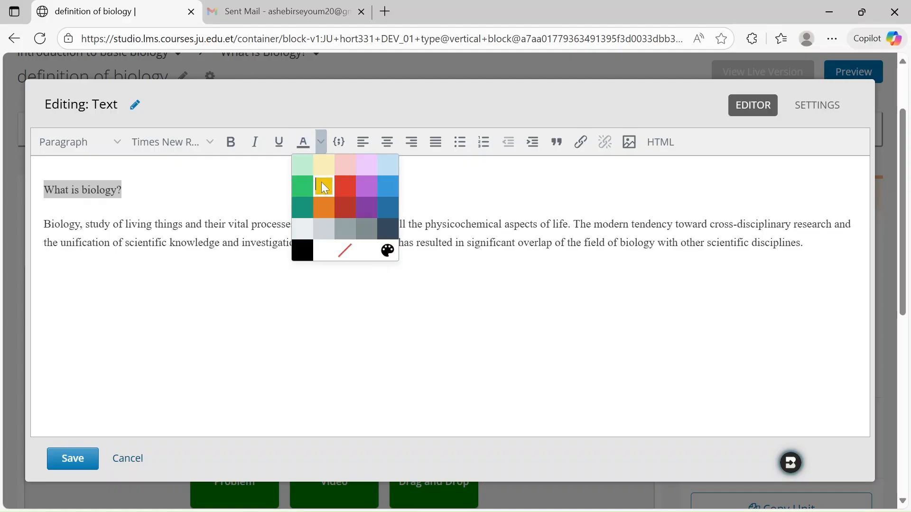
pyautogui.click(325, 187)
# Step: Insert a link to the Bing biology result below the paragraph, with "biology" as its display text
pyautogui.click(580, 142)
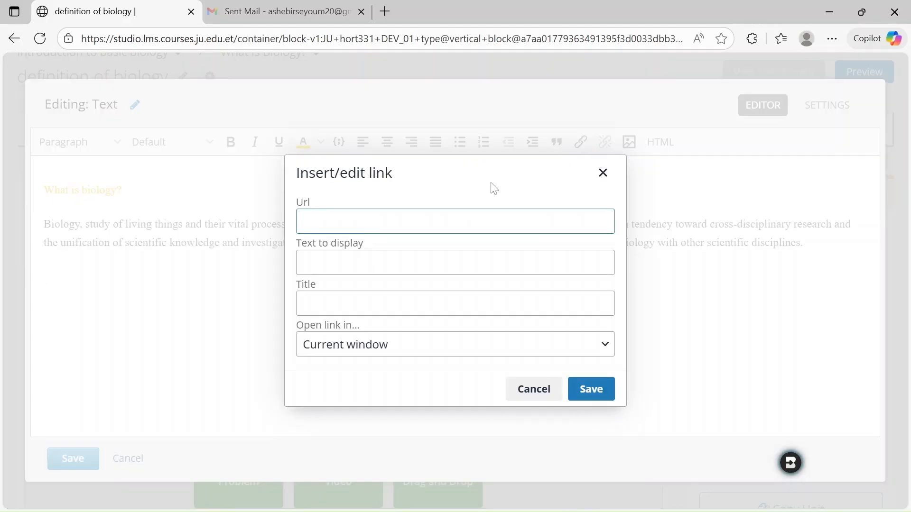
pyautogui.write('https://www.bing.com/ck/a?!&&p=408bbb6ebb04899766af01ffe4fc295170f2132c822abcef913f3dd6af5d9214JmltdHM9MTc2MDY1OTIwMA&ptn=3&ver=2&hsh=4&fclid=3608b4f6-b90a-6f43-27b6-a0b7b8d76e23&psq=biology&u=a1aHR0cHM6Ly9lbi53aWtpcGVkaWEub3JnL3dpa2kvQmlvbG9neQ')
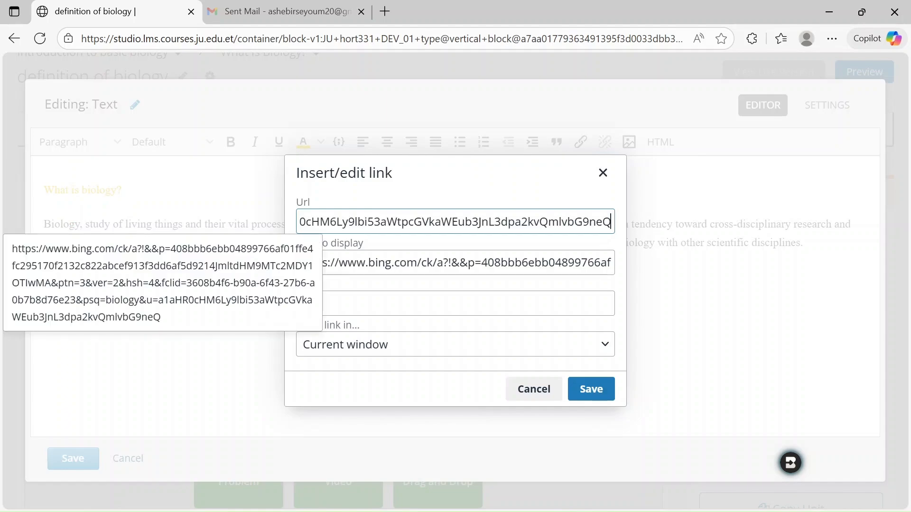
pyautogui.click(418, 262)
pyautogui.hotkey('ctrl', 'a')
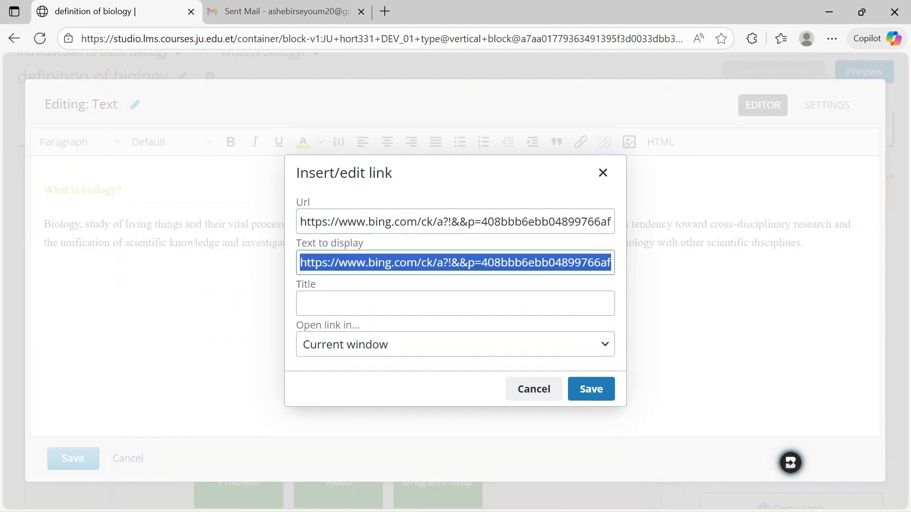
pyautogui.press('BackSpace')
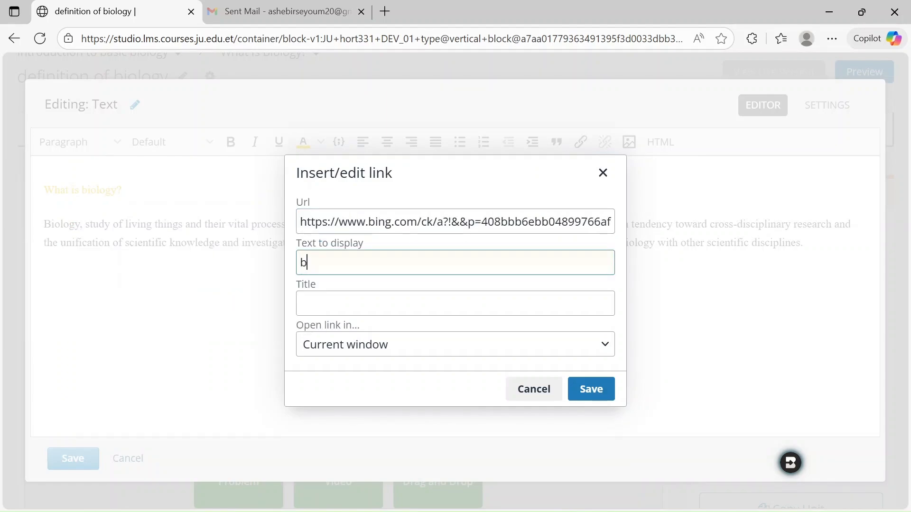
pyautogui.write('biology')
pyautogui.press('Return')
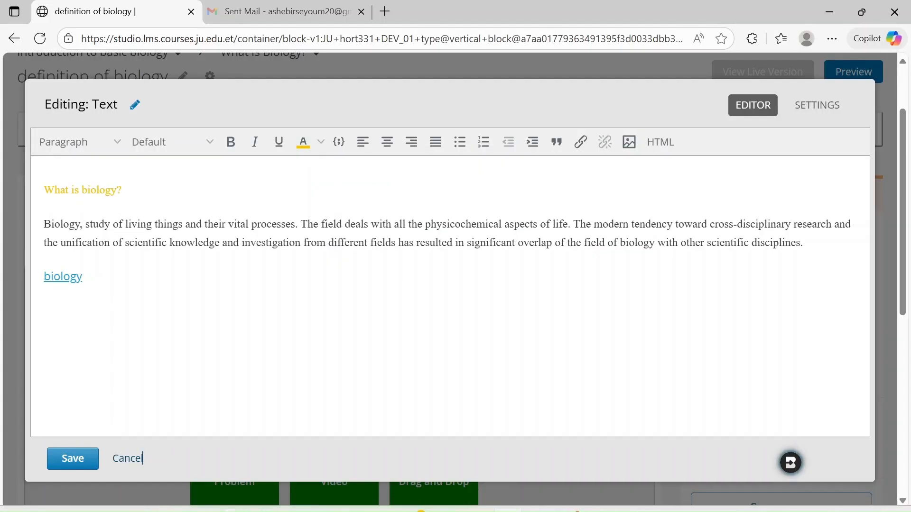
# Step: Choose the previously uploaded image opened-book-3d-illustration-png.webp for insertion into the Text component
pyautogui.click(631, 151)
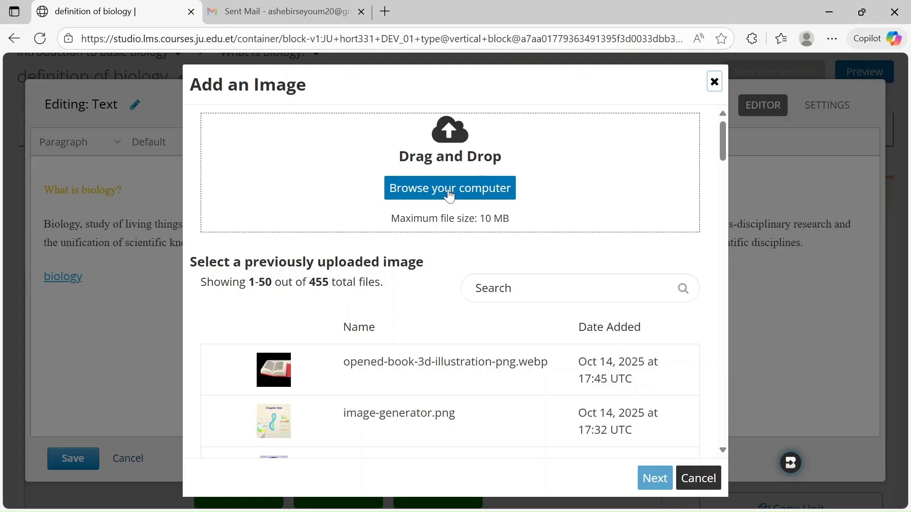
pyautogui.click(316, 380)
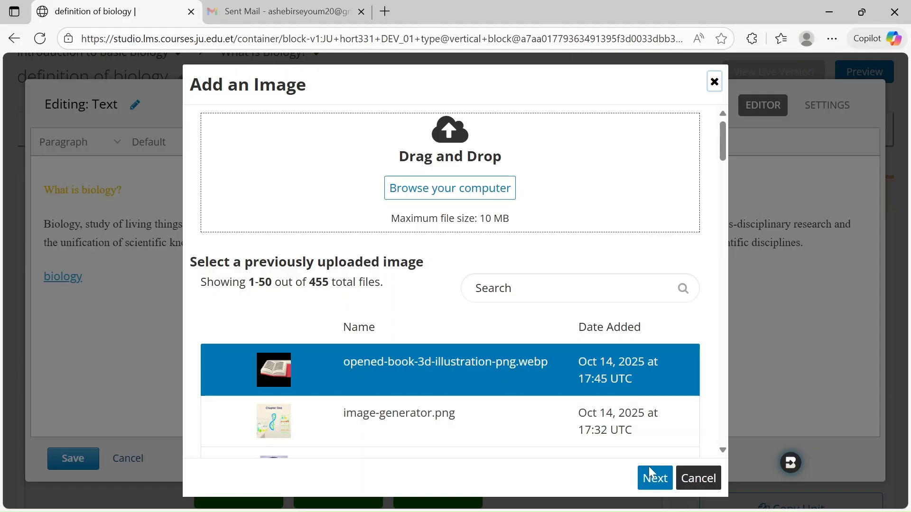
pyautogui.click(655, 479)
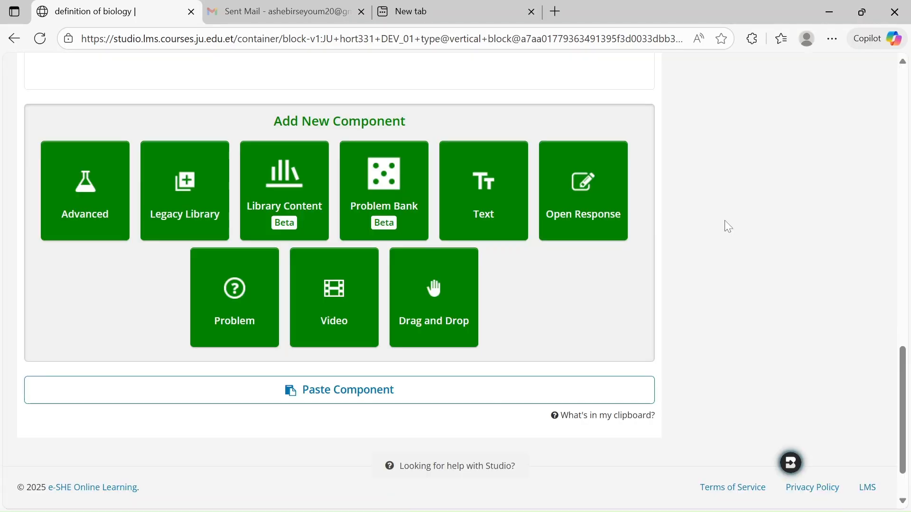
# Step: Add an advanced PDF component to the unit and open it for editing
pyautogui.click(94, 199)
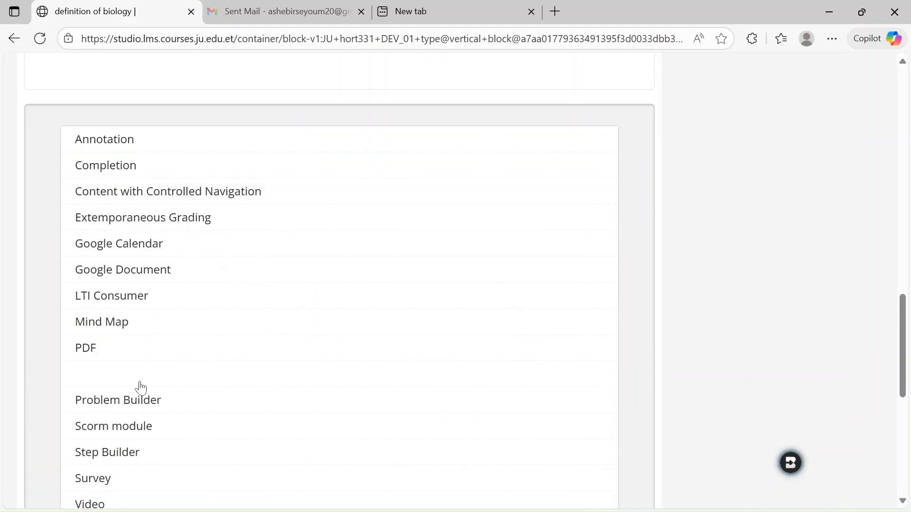
pyautogui.click(111, 351)
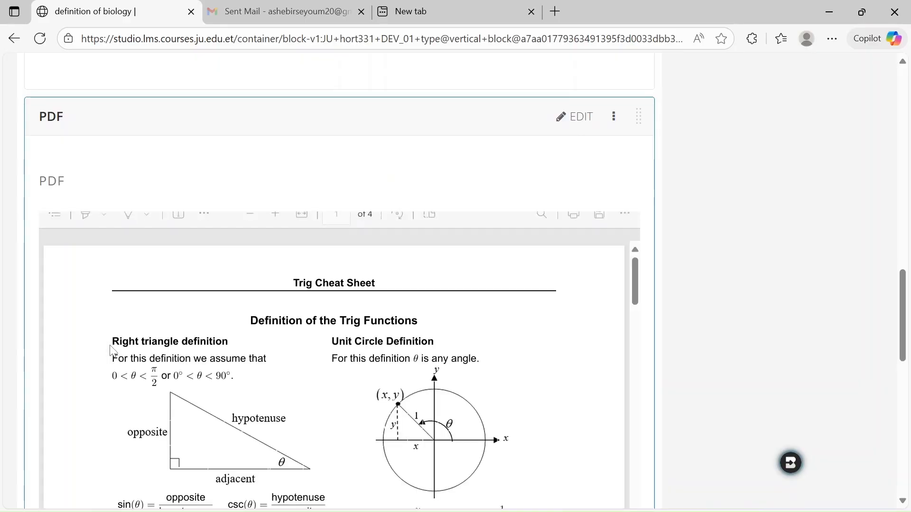
pyautogui.click(579, 118)
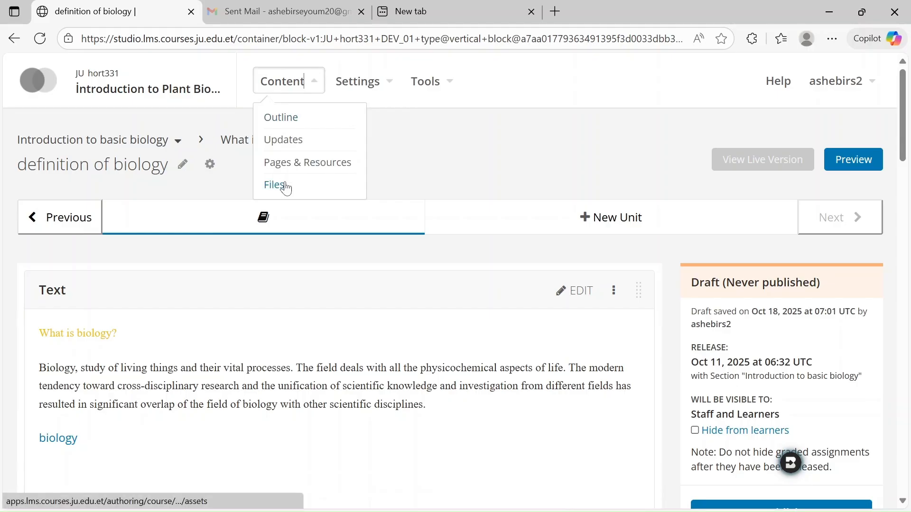
# Step: Open the course's Files page and show the available actions for the image-generator file
pyautogui.click(286, 187)
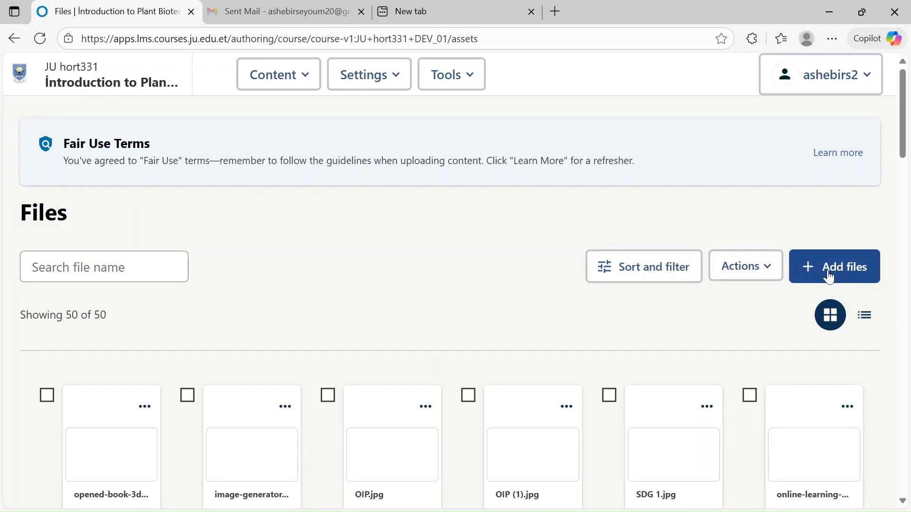
pyautogui.scroll(-4, 287, 225)
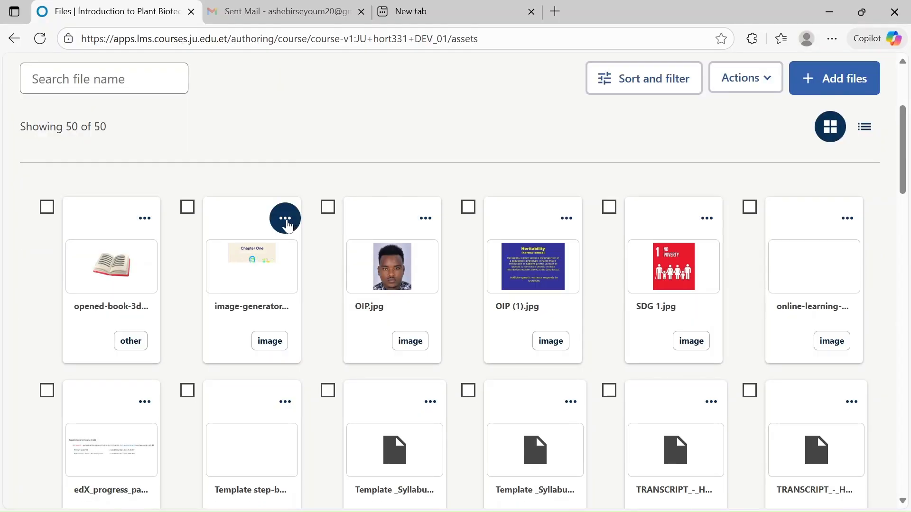
pyautogui.click(286, 221)
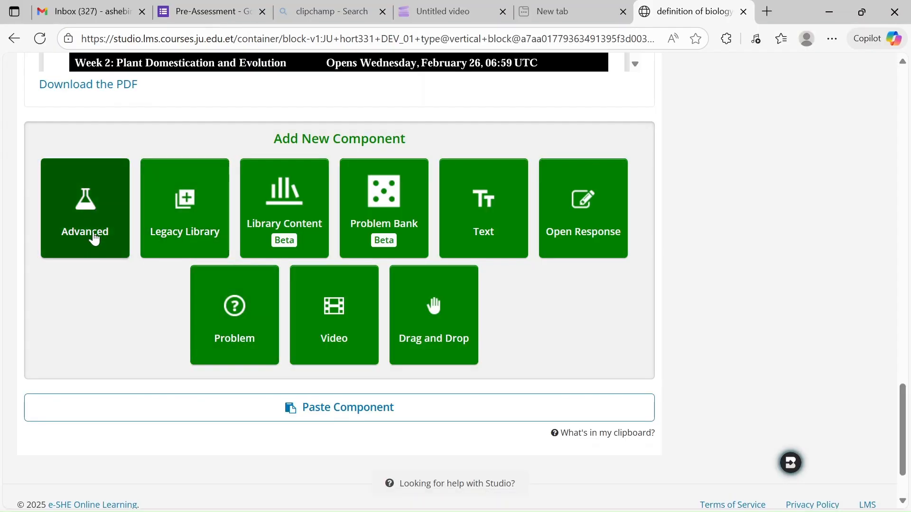
# Step: Add a Google Document component to the unit and set its display name to "Pre-Assessment Questions"
pyautogui.click(94, 226)
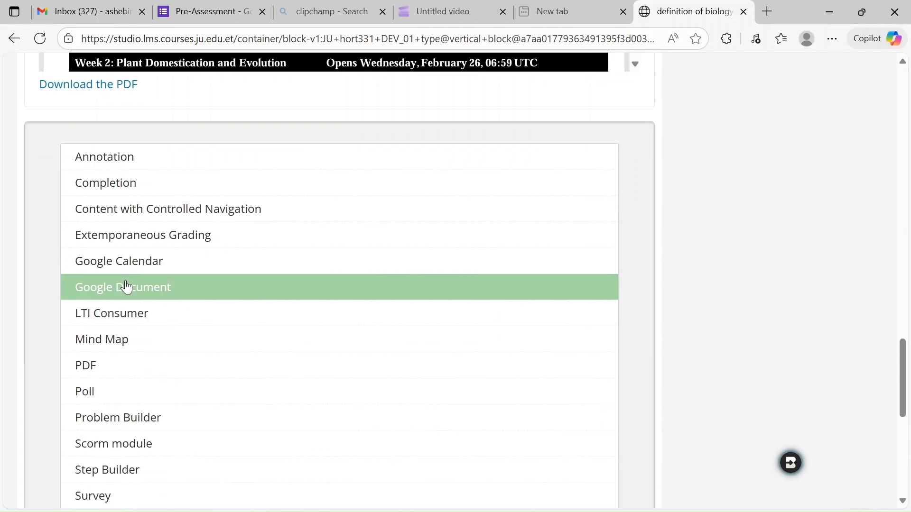
pyautogui.click(126, 288)
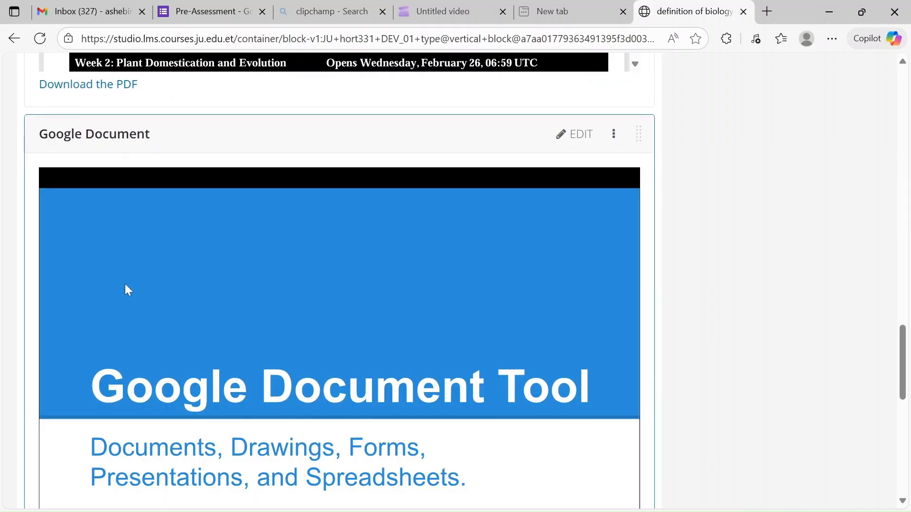
pyautogui.click(572, 138)
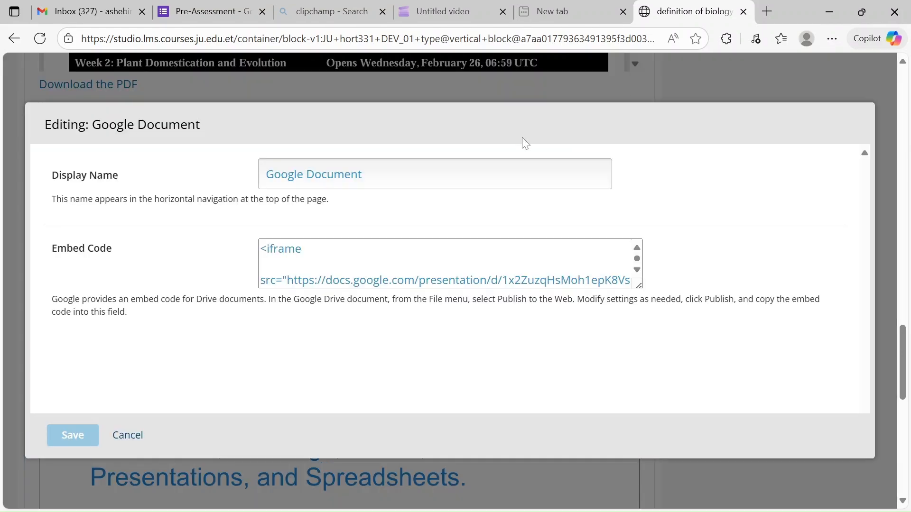
pyautogui.click(408, 175)
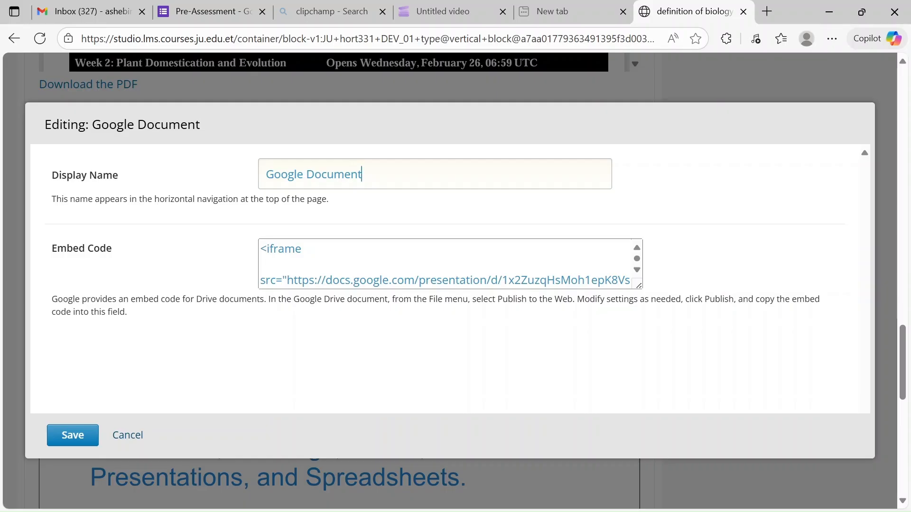
pyautogui.hotkey('ctrl', 'a')
pyautogui.press('BackSpace')
pyautogui.write('pre')
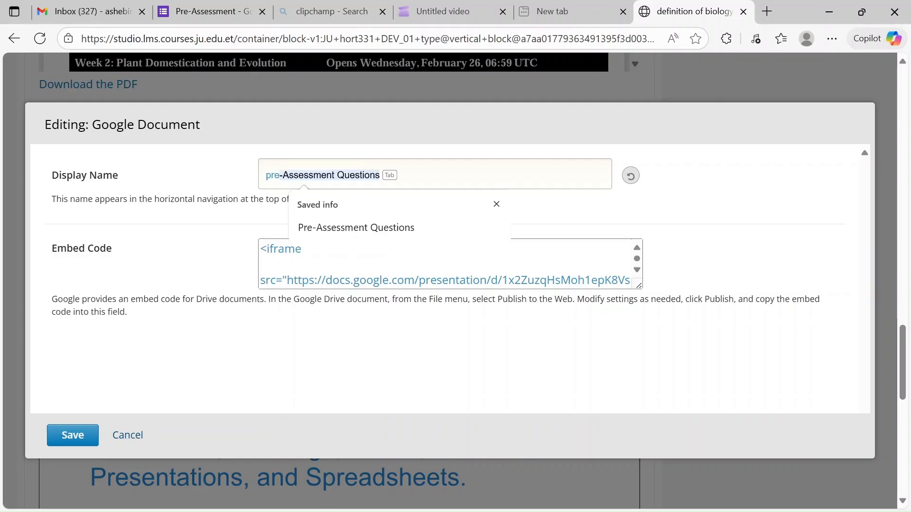
pyautogui.press('Tab')
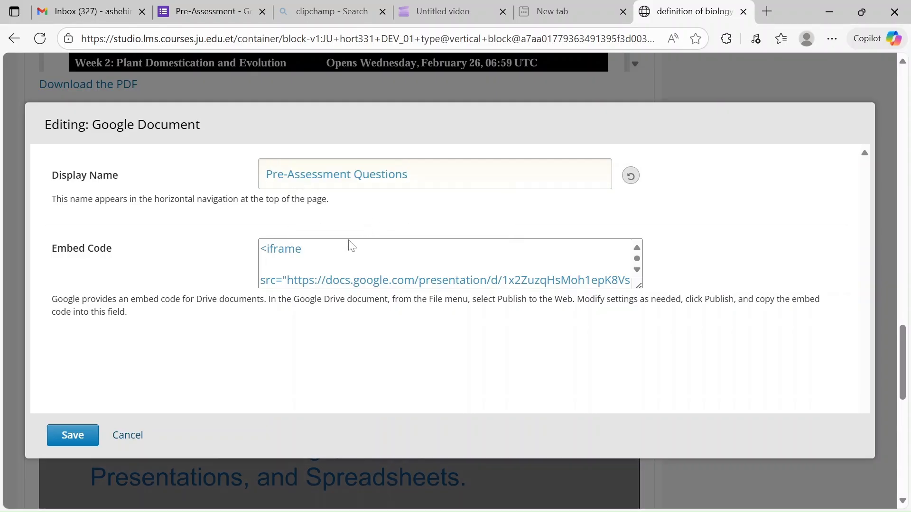
# Step: Replace the Google Document component's default embed code with the copied Google Forms embed code
pyautogui.press('Tab')
pyautogui.hotkey('ctrl', 'a')
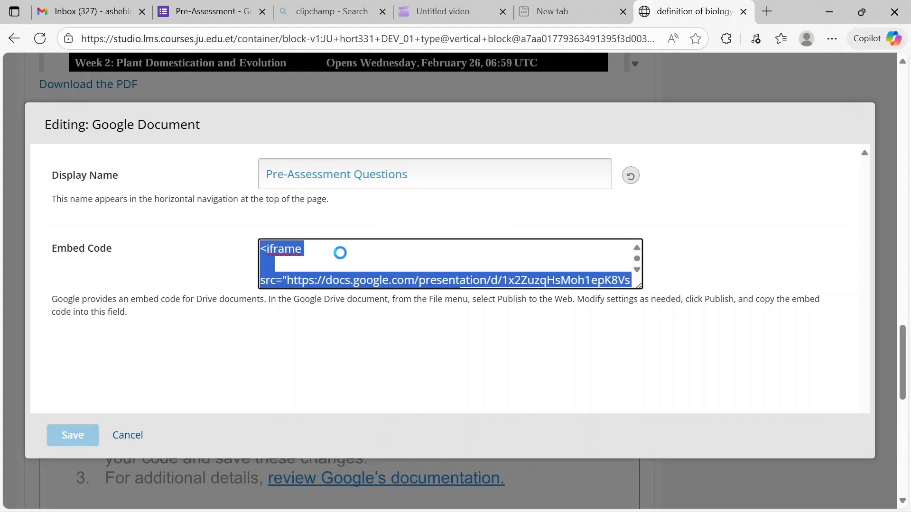
pyautogui.press('BackSpace')
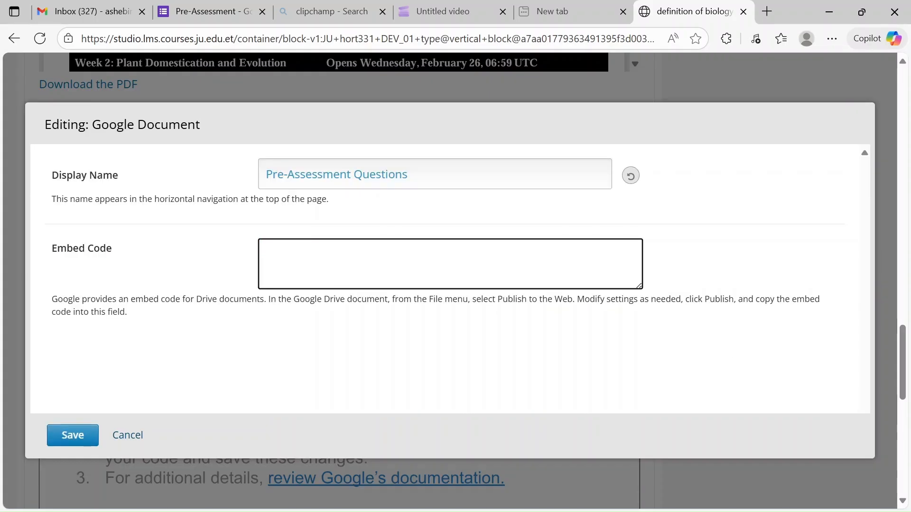
pyautogui.hotkey('ctrl', 'v')
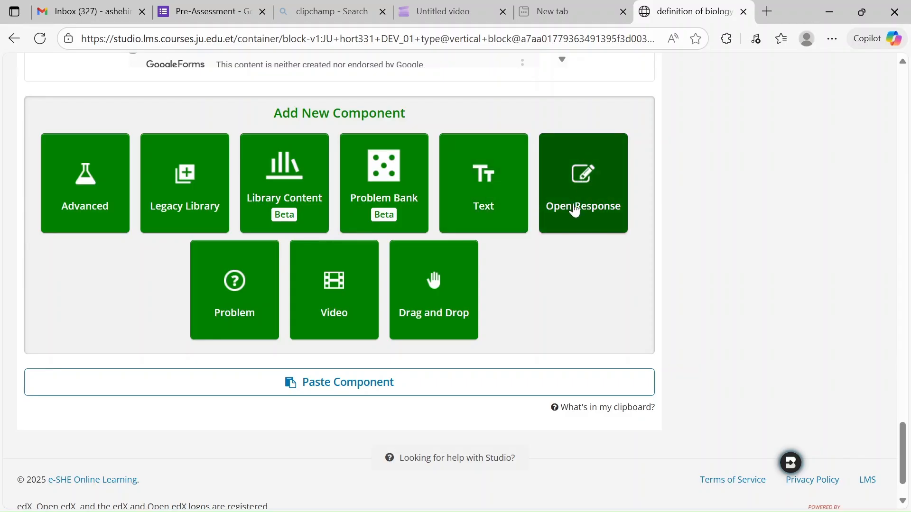
# Step: Add a Multiple Choice problem below the embedded Google Form
pyautogui.click(259, 295)
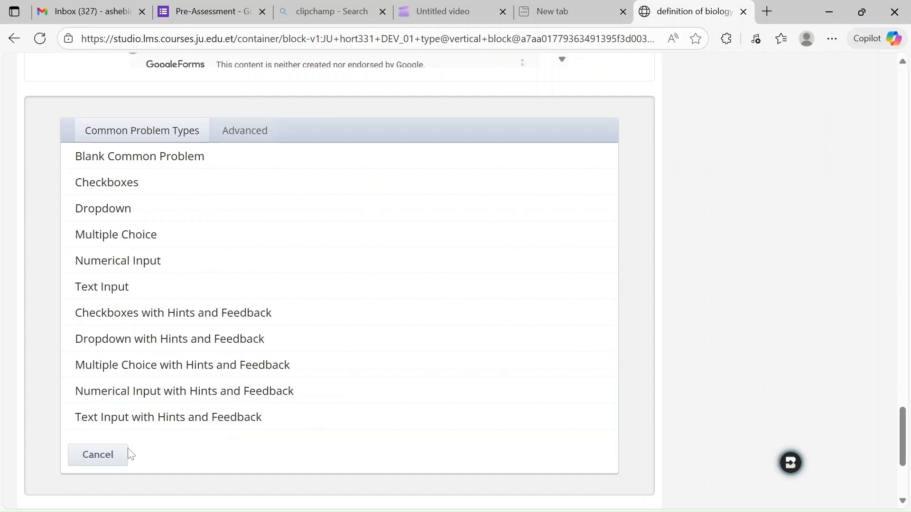
pyautogui.click(119, 456)
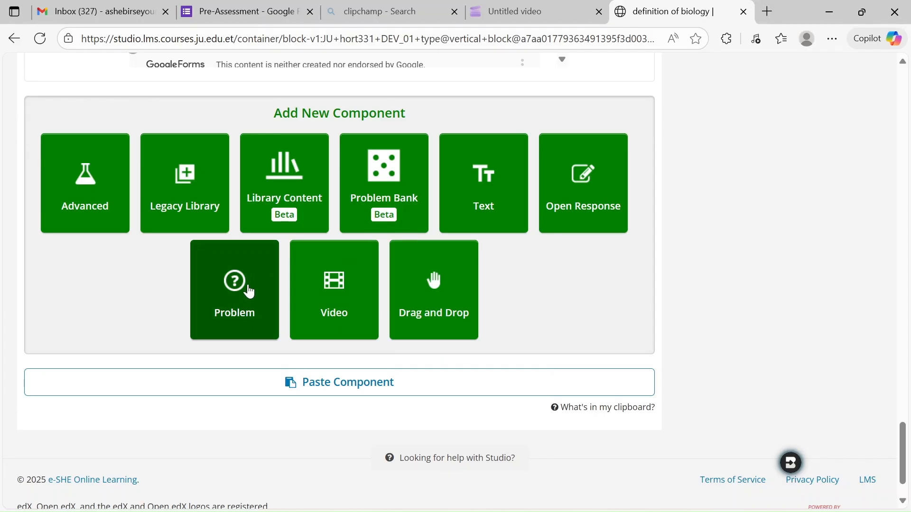
pyautogui.click(250, 291)
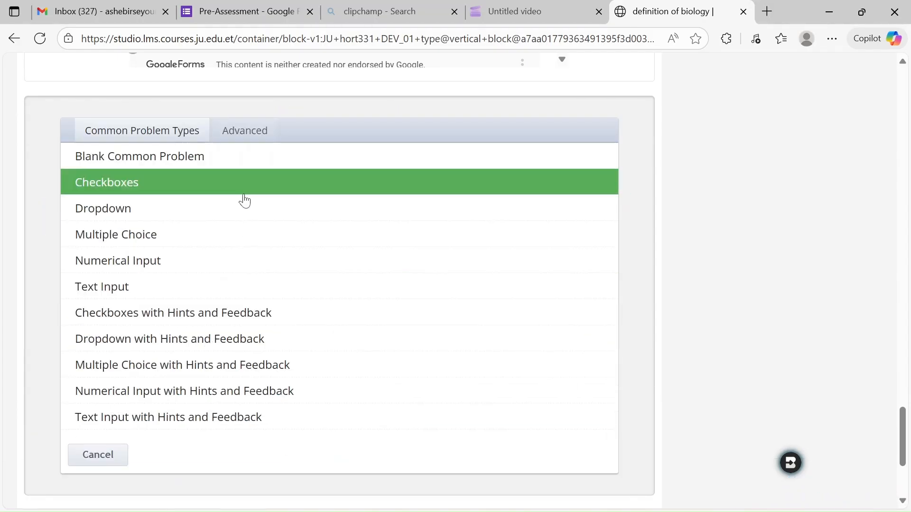
pyautogui.click(231, 243)
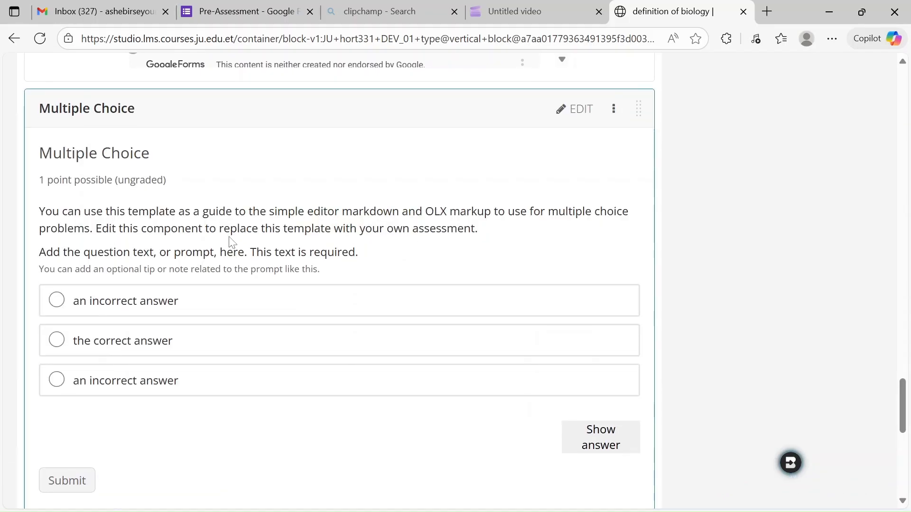
# Step: Replace the Multiple Choice problem's sample prompt with "Which of the following is classified as an insect?"
pyautogui.click(580, 116)
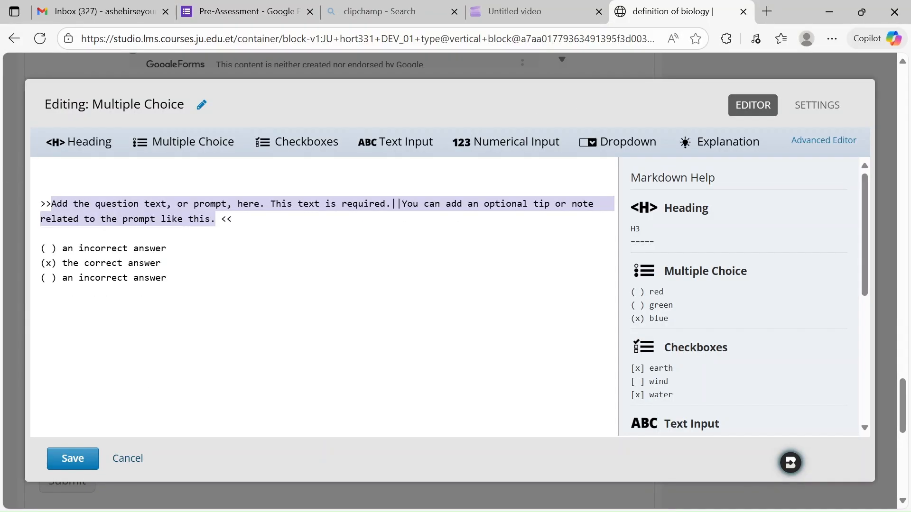
pyautogui.press('BackSpace')
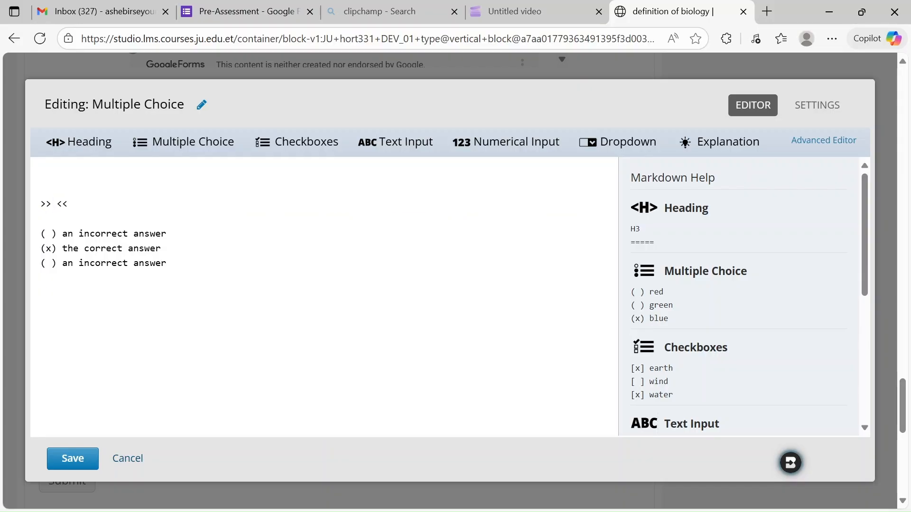
pyautogui.write('Which of the following is classified as an insect?')
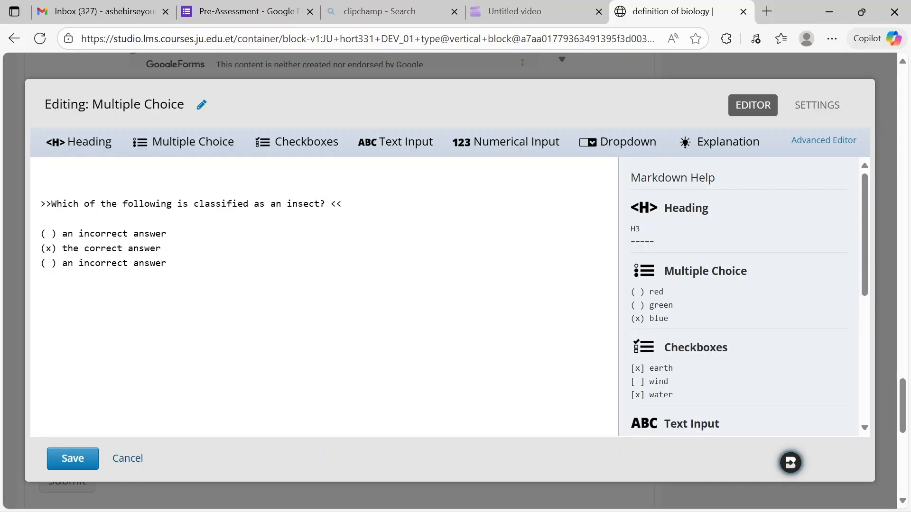
# Step: Replace the sample answers with cat, Bee as the correct one, and Dog, and save the problem
pyautogui.press('BackSpace')
pyautogui.press('BackSpace')
pyautogui.press('BackSpace')
pyautogui.press('BackSpace')
pyautogui.press('BackSpace')
pyautogui.press('BackSpace')
pyautogui.press('BackSpace')
pyautogui.press('BackSpace')
pyautogui.press('BackSpace')
pyautogui.press('BackSpace')
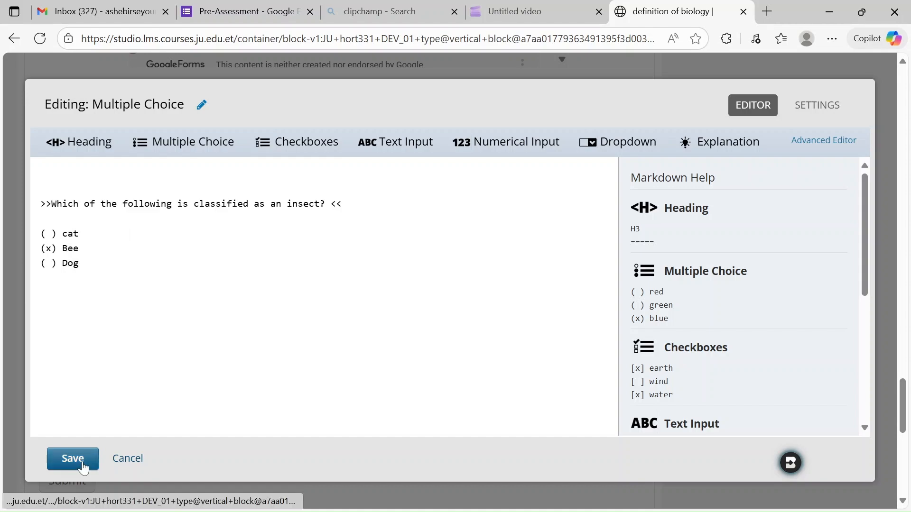
pyautogui.click(73, 458)
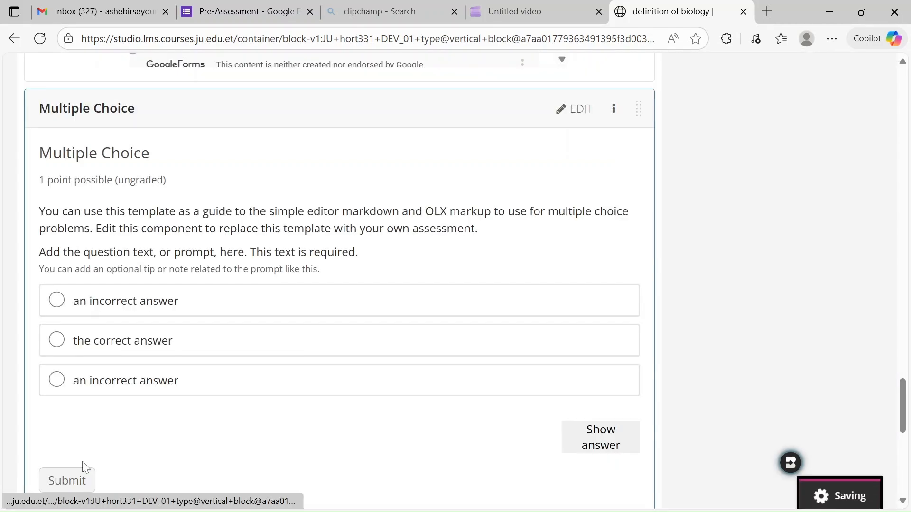
# Step: Add an Open Response component of the Staff Assessment Only type below the Multiple Choice problem
pyautogui.scroll(-8, 578, 195)
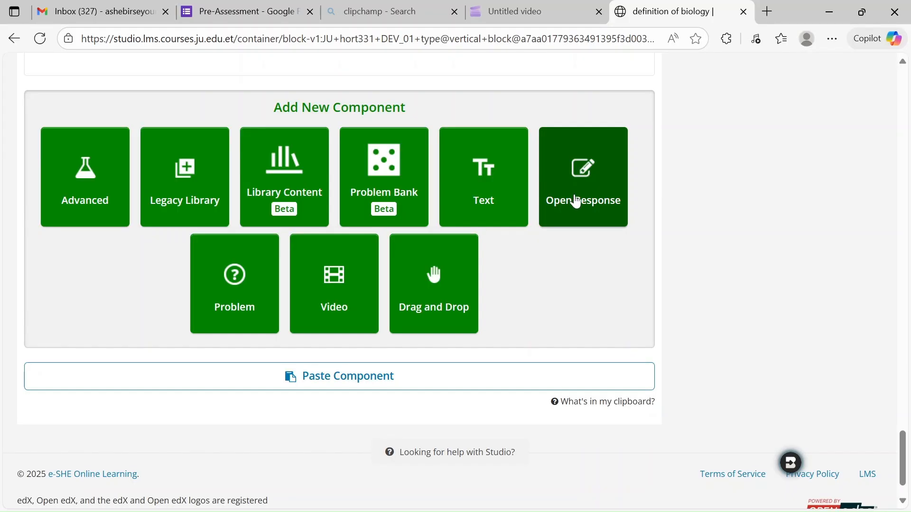
pyautogui.click(578, 195)
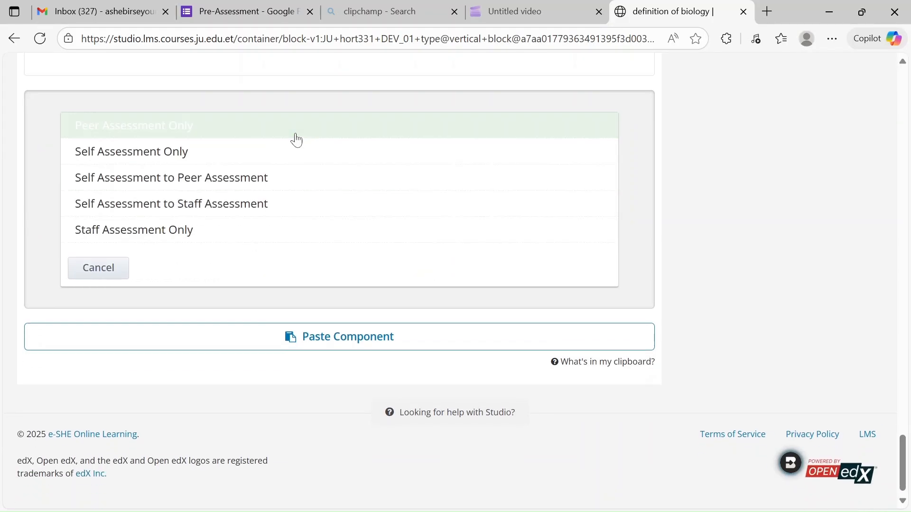
pyautogui.click(211, 189)
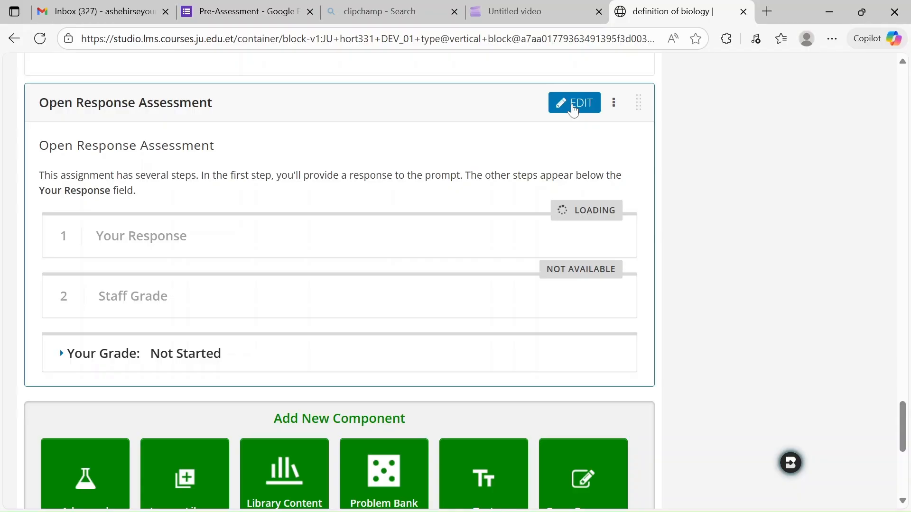
# Step: Delete all the sample text from the Open Response Assessment's prompt
pyautogui.click(573, 105)
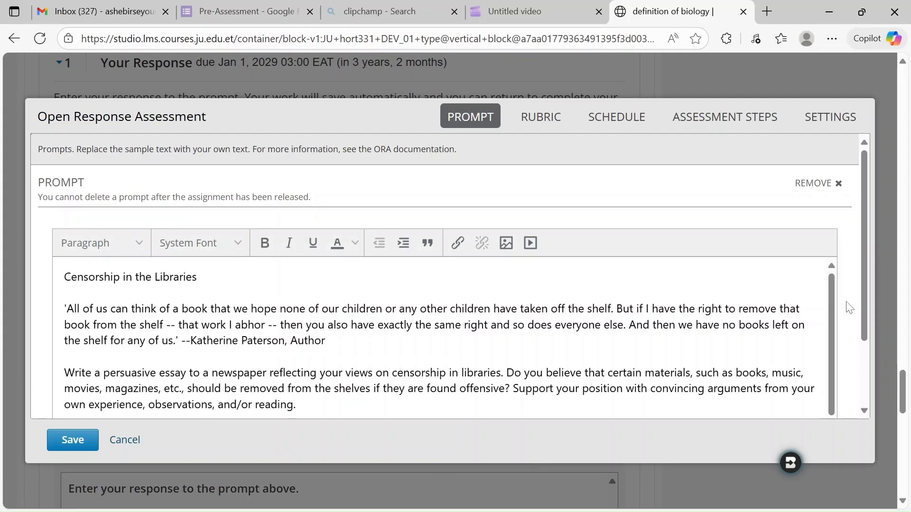
pyautogui.scroll(-2, 849, 318)
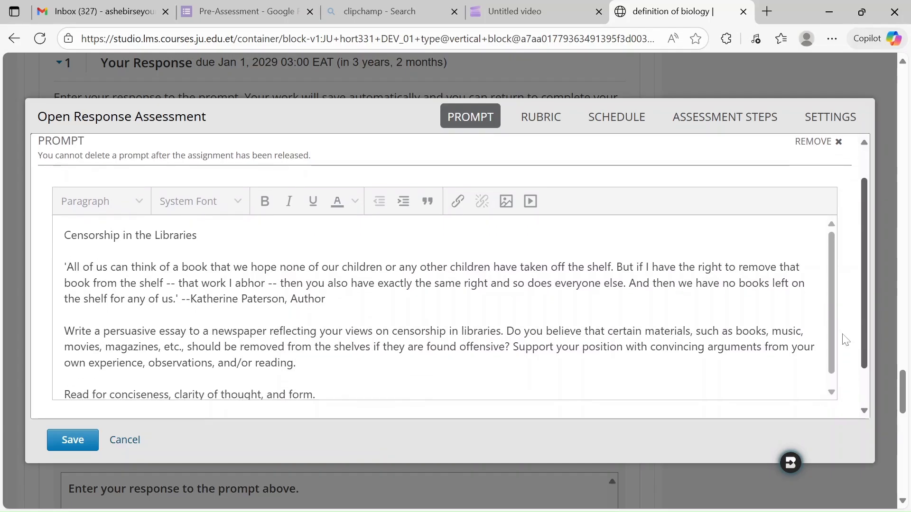
pyautogui.click(593, 315)
pyautogui.hotkey('ctrl', 'a')
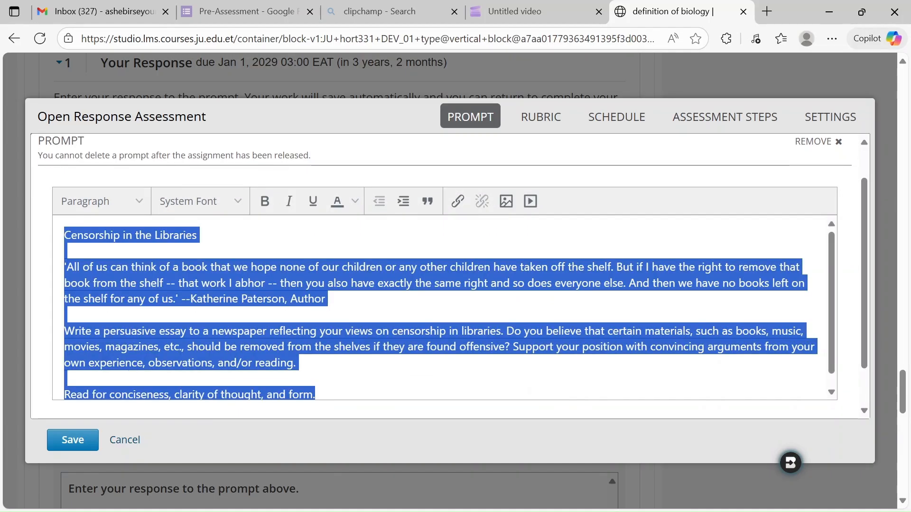
pyautogui.press('BackSpace')
# Step: Open the response due date in the Open Response Assessment's schedule for editing
pyautogui.click(617, 117)
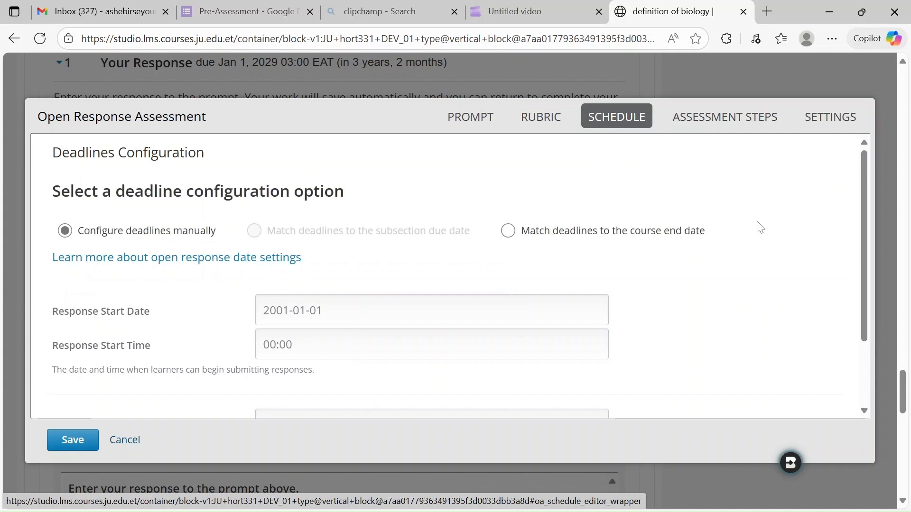
pyautogui.moveTo(864, 281); pyautogui.dragTo(864, 370)
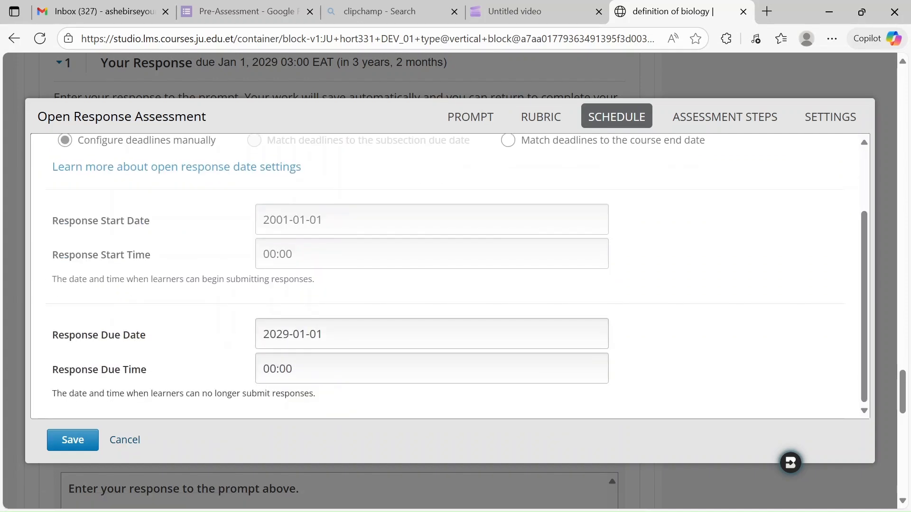
pyautogui.click(324, 334)
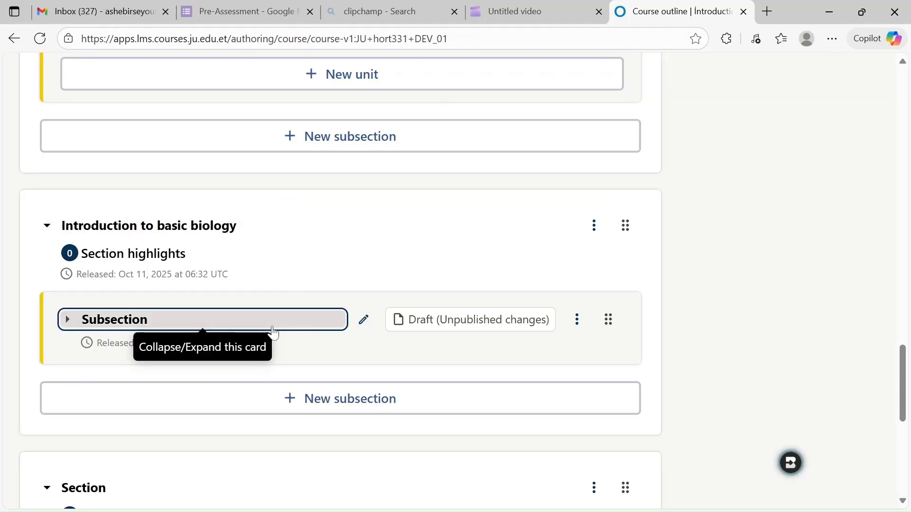
# Step: Enable discussion for the unit "definition of biology" under Introduction to basic biology and save its settings
pyautogui.click(263, 329)
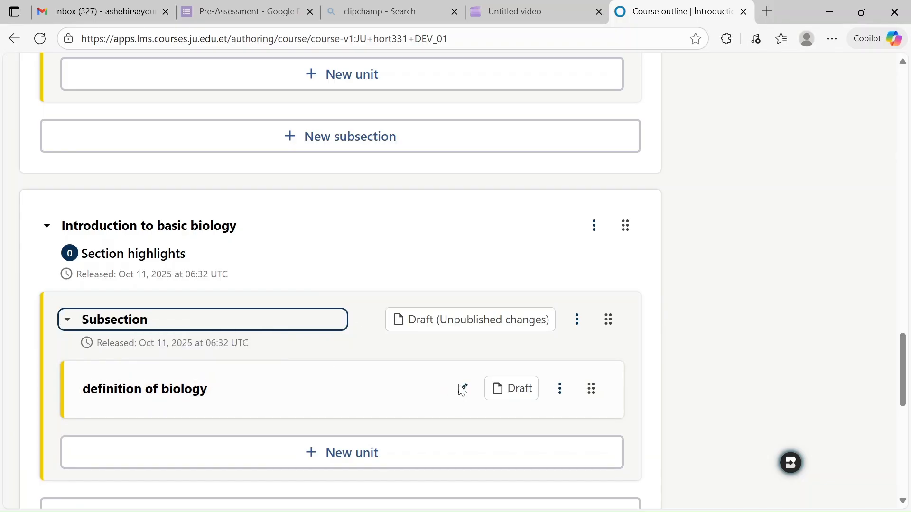
pyautogui.click(559, 394)
pyautogui.click(559, 393)
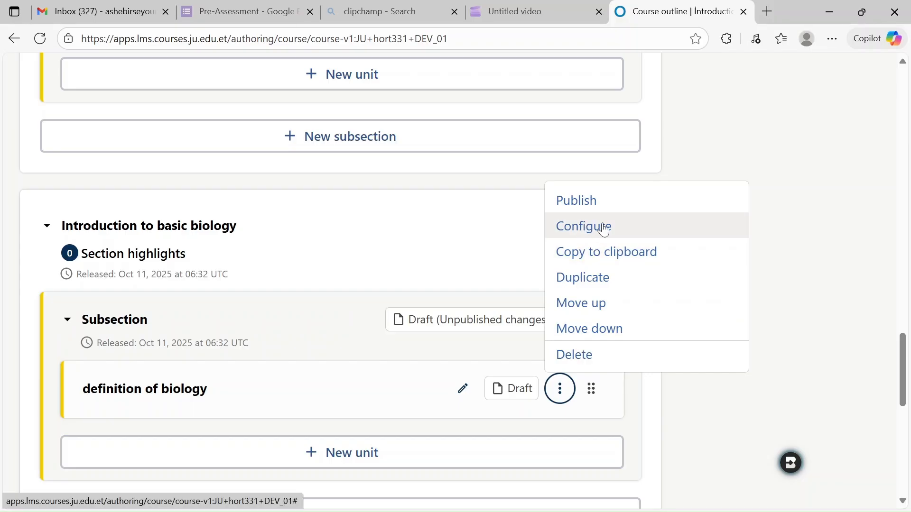
pyautogui.click(585, 232)
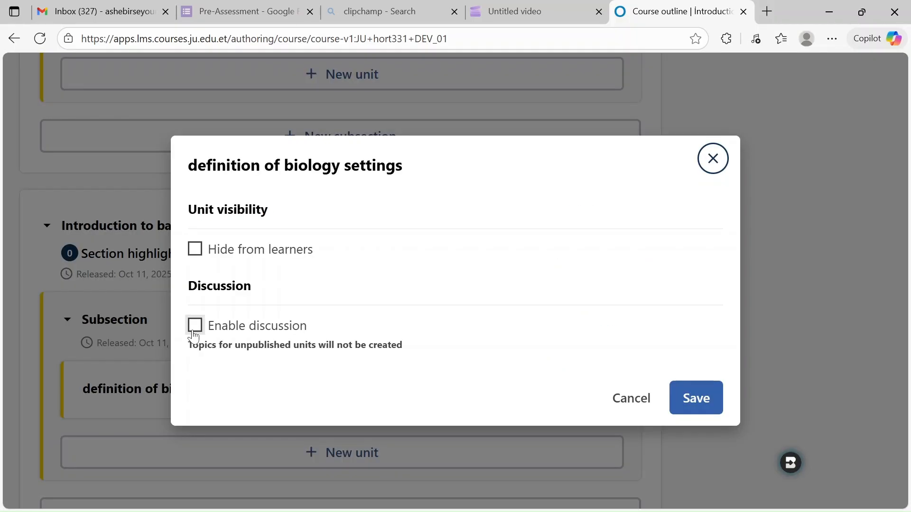
pyautogui.click(195, 326)
pyautogui.click(706, 407)
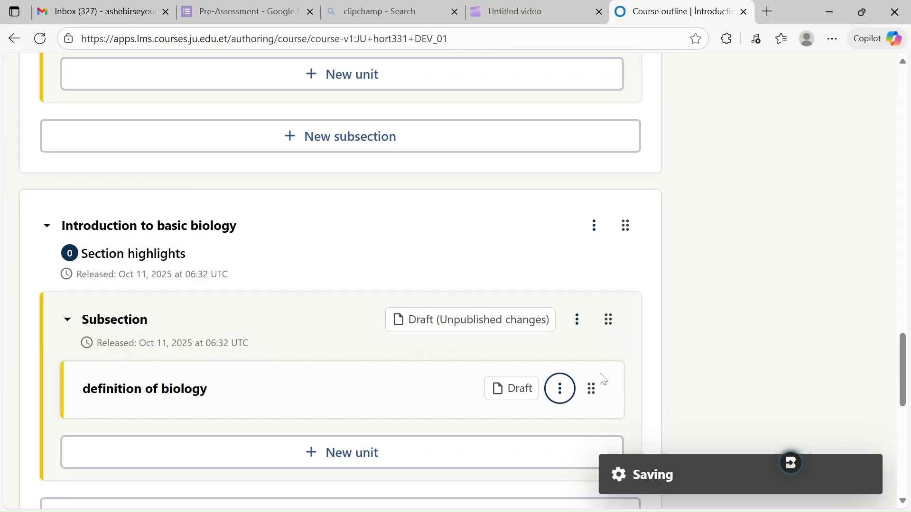
# Step: Publish all unpublished changes of the unit "definition of biology"
pyautogui.click(559, 394)
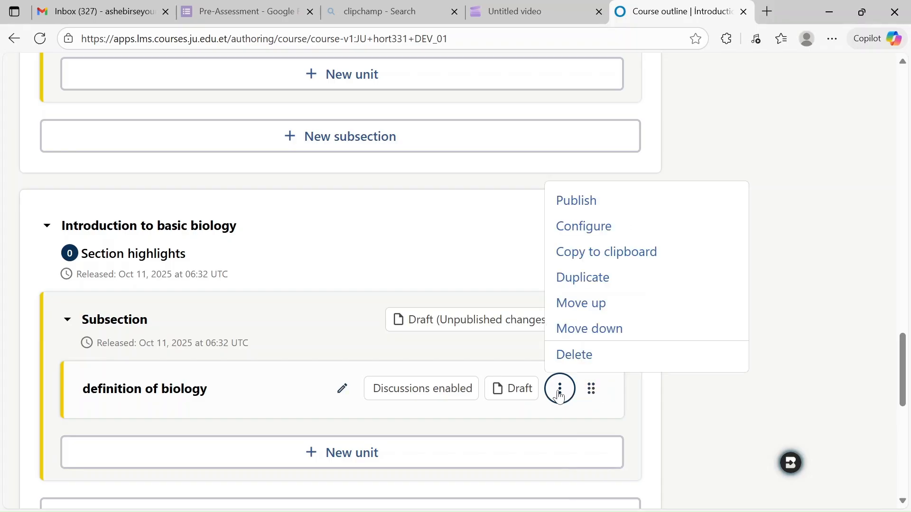
pyautogui.click(592, 203)
pyautogui.click(586, 327)
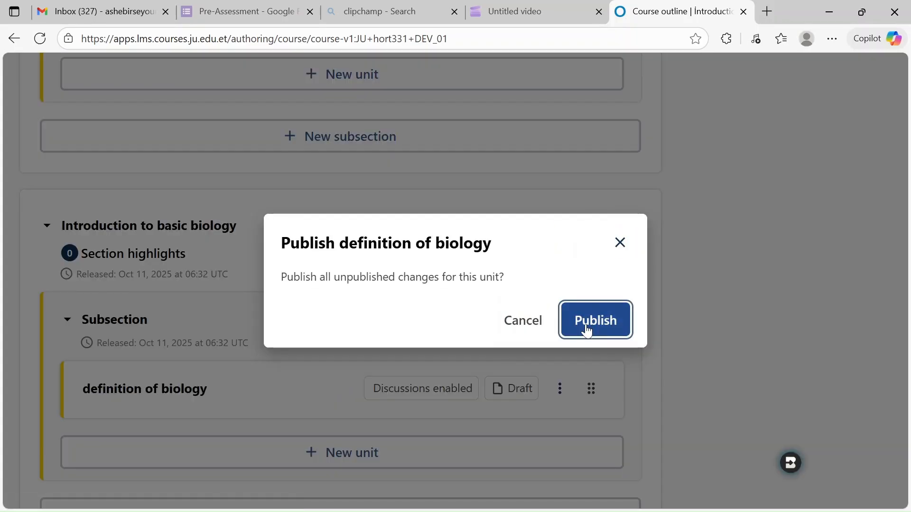